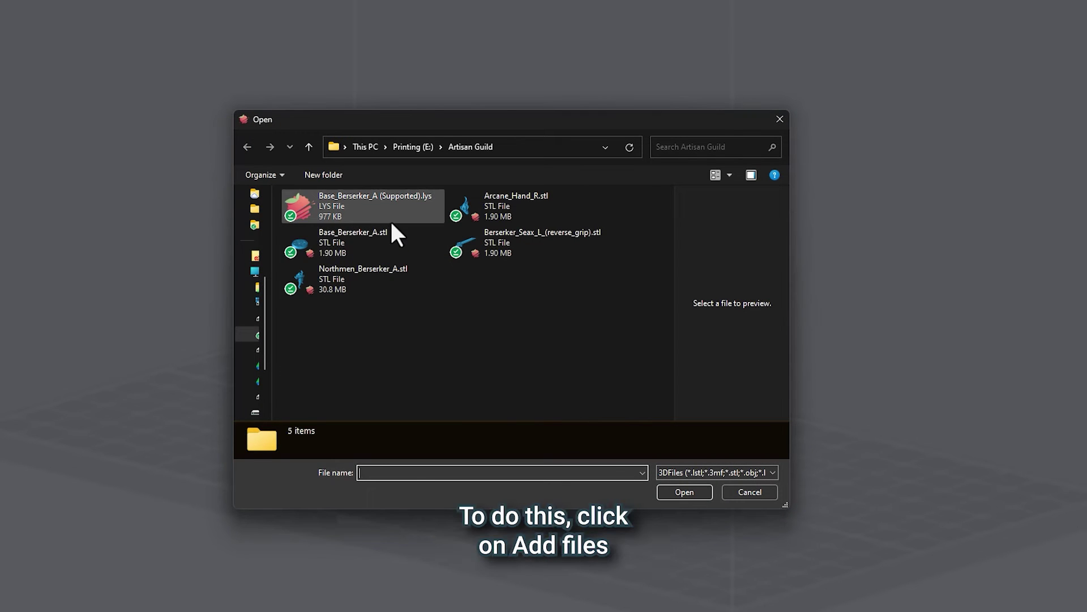
# Import Base_Berserker_A.stl from the Artisan Guild folder.
pyautogui.click(383, 240)
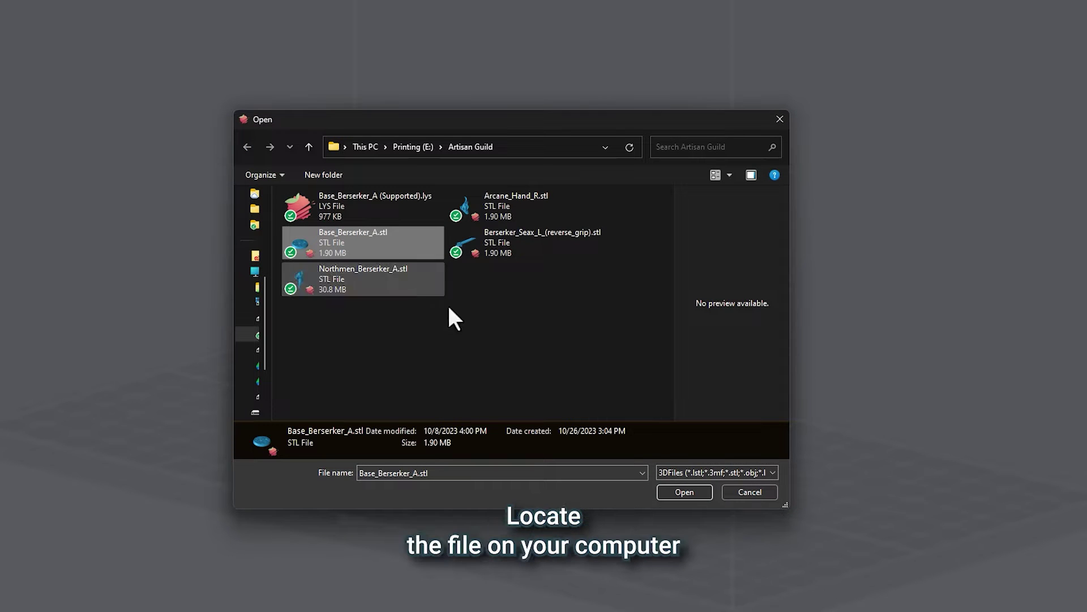
pyautogui.click(709, 471)
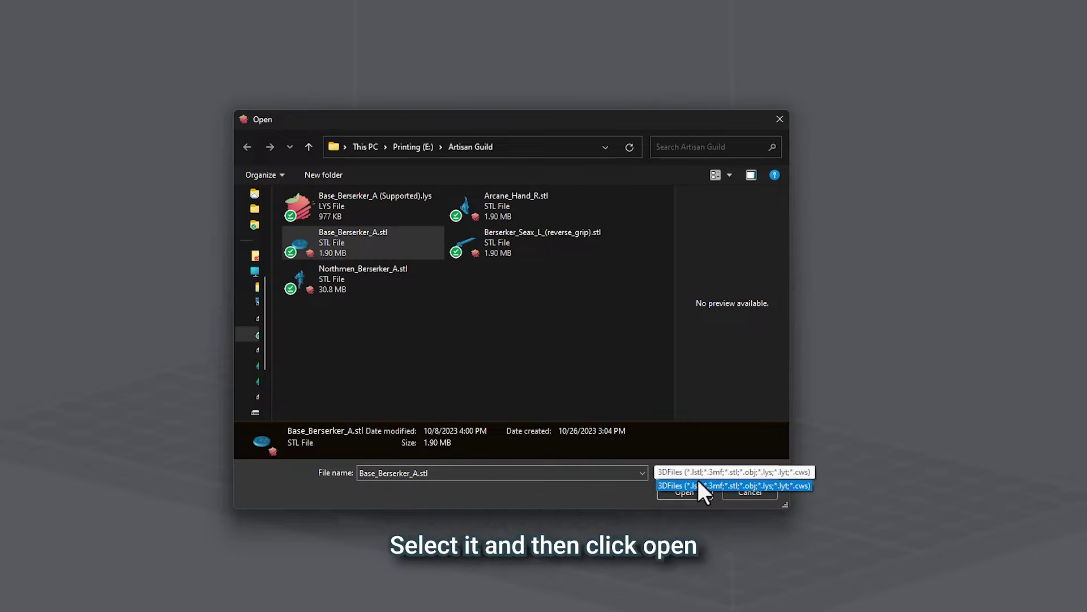
pyautogui.click(682, 490)
# Move the round miniature base along the Y axis until it straddles the edge of the build plate.
pyautogui.moveTo(963, 391); pyautogui.dragTo(872, 301)
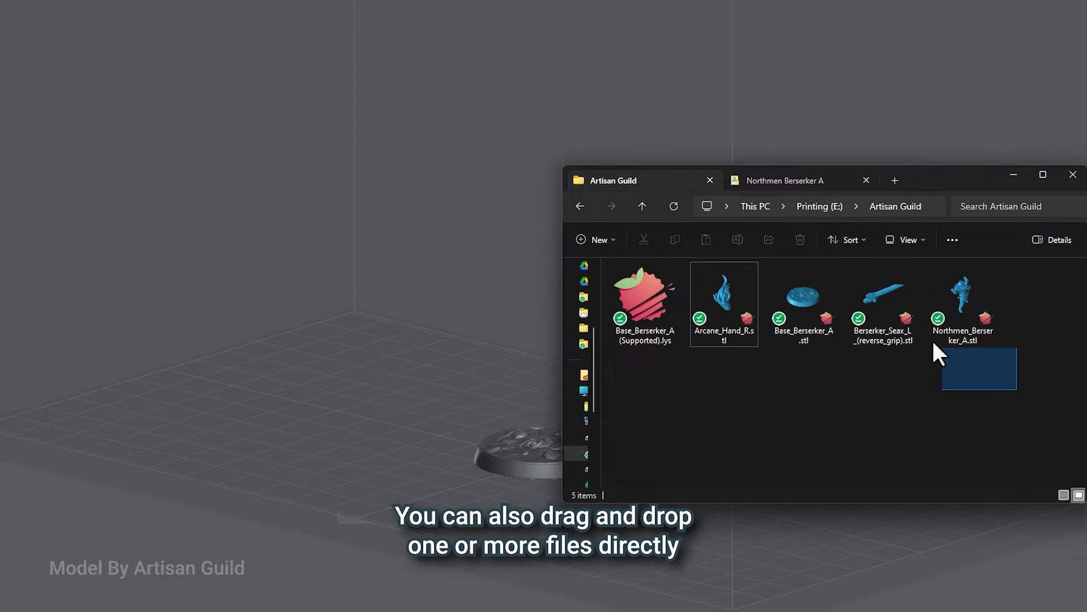
pyautogui.keyDown('ctrl'); pyautogui.click(729, 310); pyautogui.keyUp('ctrl')
pyautogui.moveTo(498, 378); pyautogui.dragTo(445, 401)
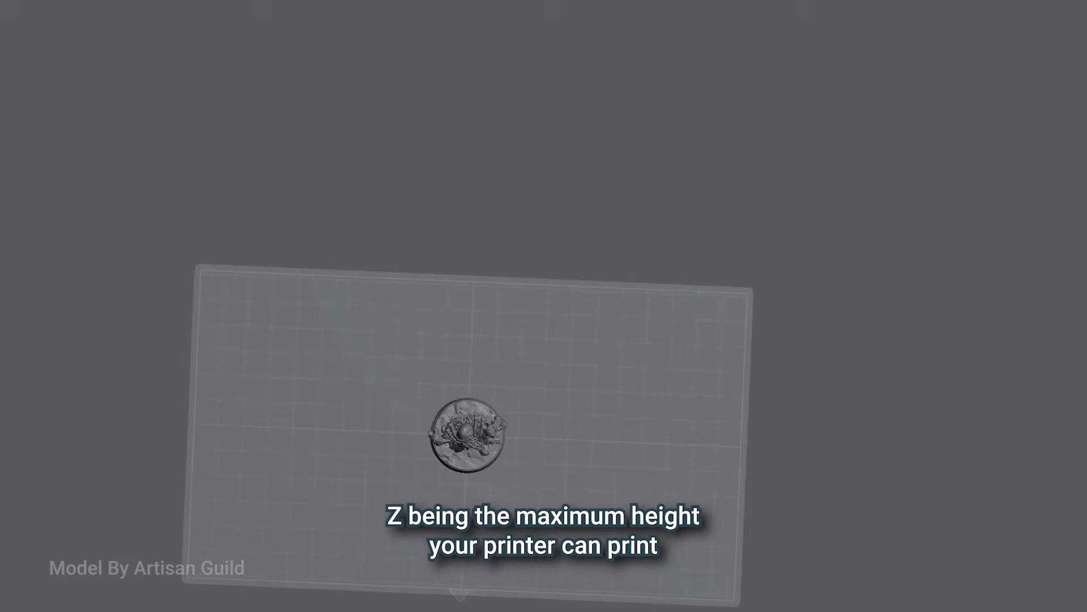
pyautogui.click(496, 405)
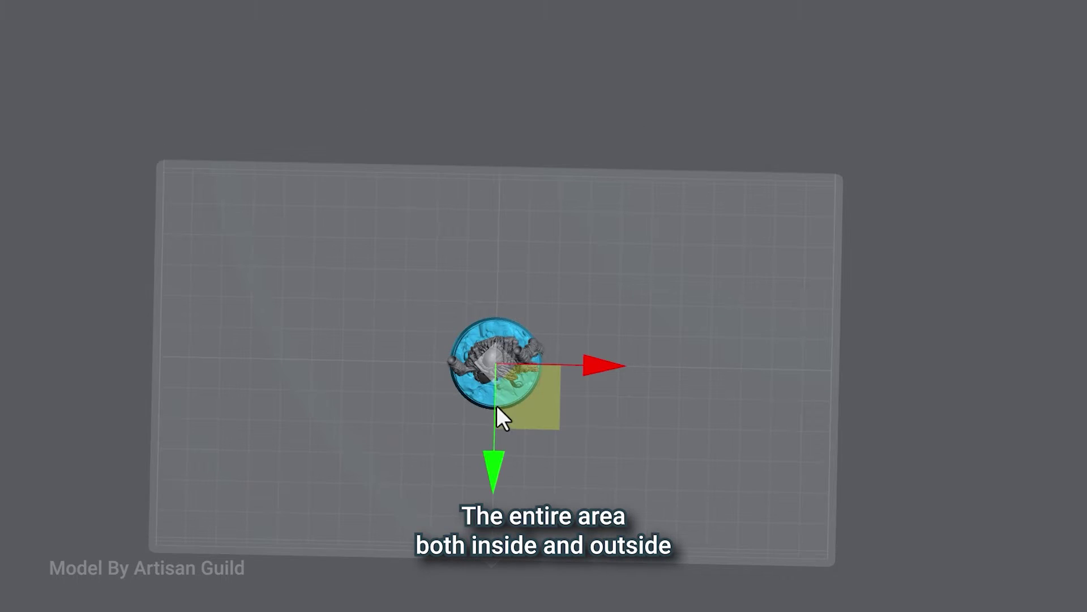
pyautogui.moveTo(495, 462); pyautogui.dragTo(492, 611)
pyautogui.scroll(4, 674, 567)
pyautogui.moveTo(675, 550); pyautogui.dragTo(735, 393, button='middle')
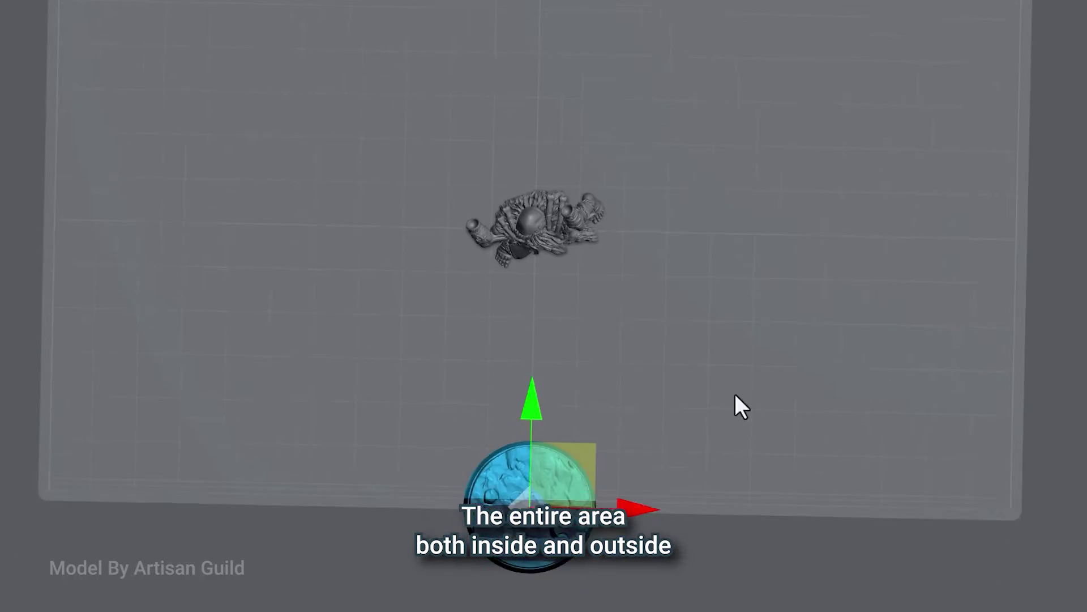
# Examine the part of the round base lying outside the build area up close, and undo the base's move.
pyautogui.moveTo(748, 601); pyautogui.dragTo(865, 521, button='middle')
pyautogui.scroll(5, 864, 521)
pyautogui.moveTo(865, 521); pyautogui.dragTo(799, 489, button='right')
pyautogui.moveTo(800, 567); pyautogui.dragTo(684, 393, button='middle')
pyautogui.click(684, 393)
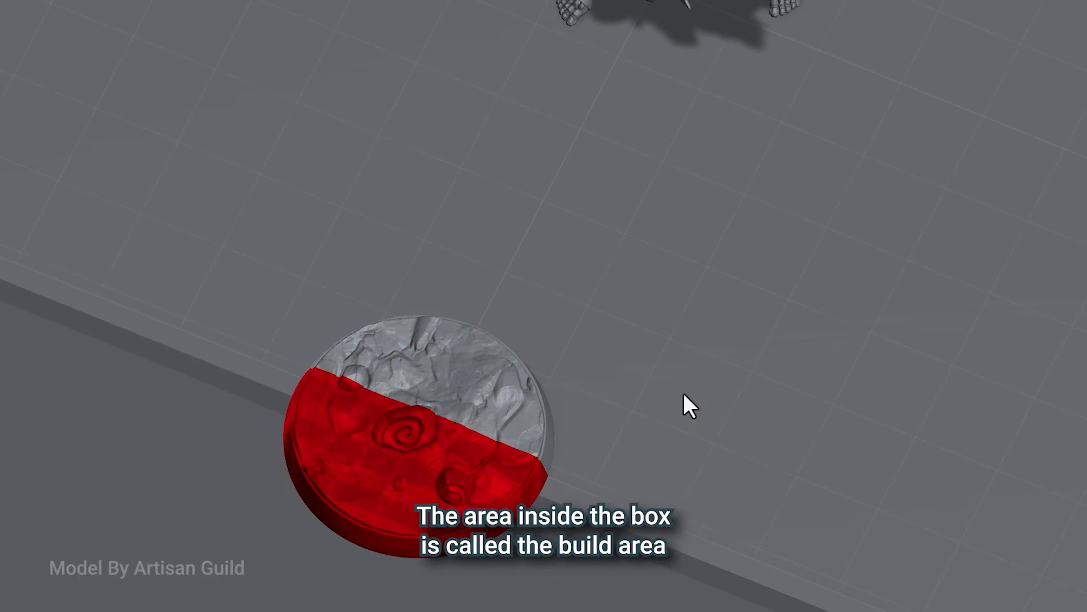
pyautogui.moveTo(815, 509); pyautogui.dragTo(715, 436, button='right')
pyautogui.moveTo(685, 385); pyautogui.dragTo(598, 90, button='middle')
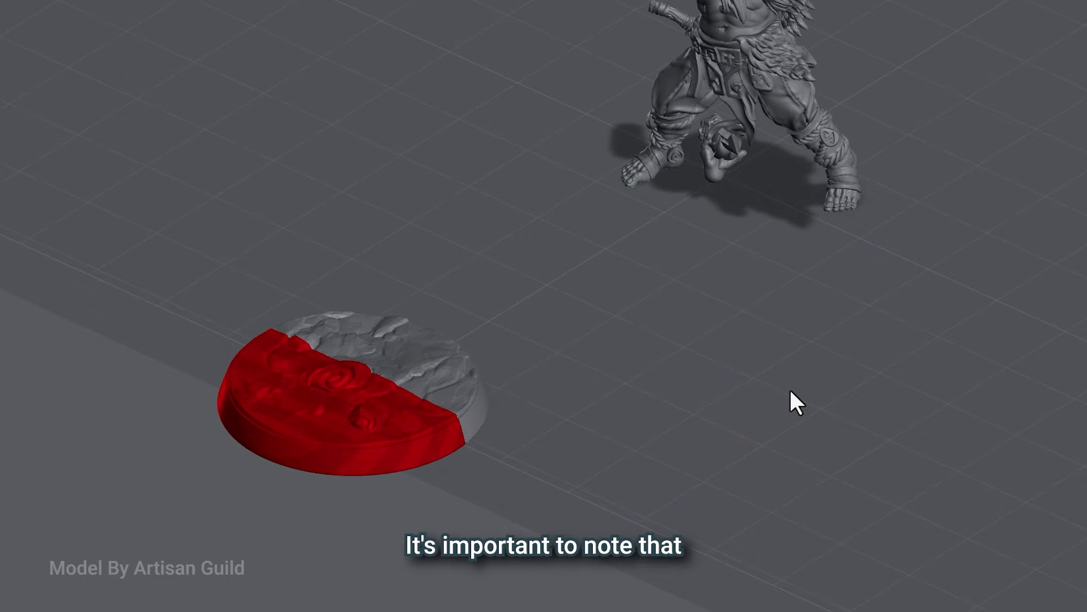
pyautogui.hotkey('ctrl', 'z')
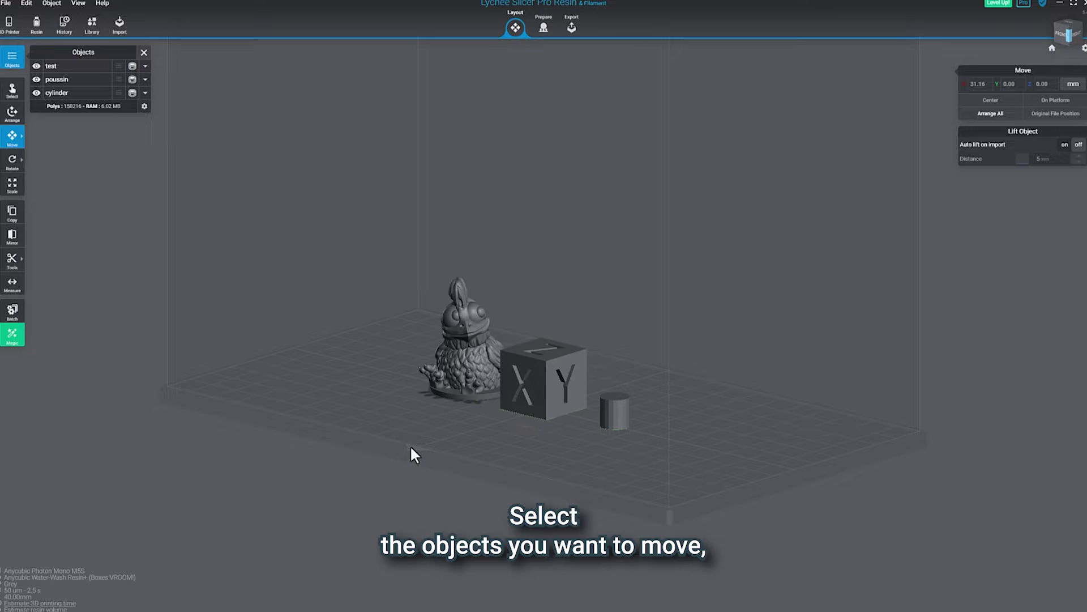
# Select the test cube, extend the selection to all three objects in the scene, and clear the selection.
pyautogui.click(532, 387)
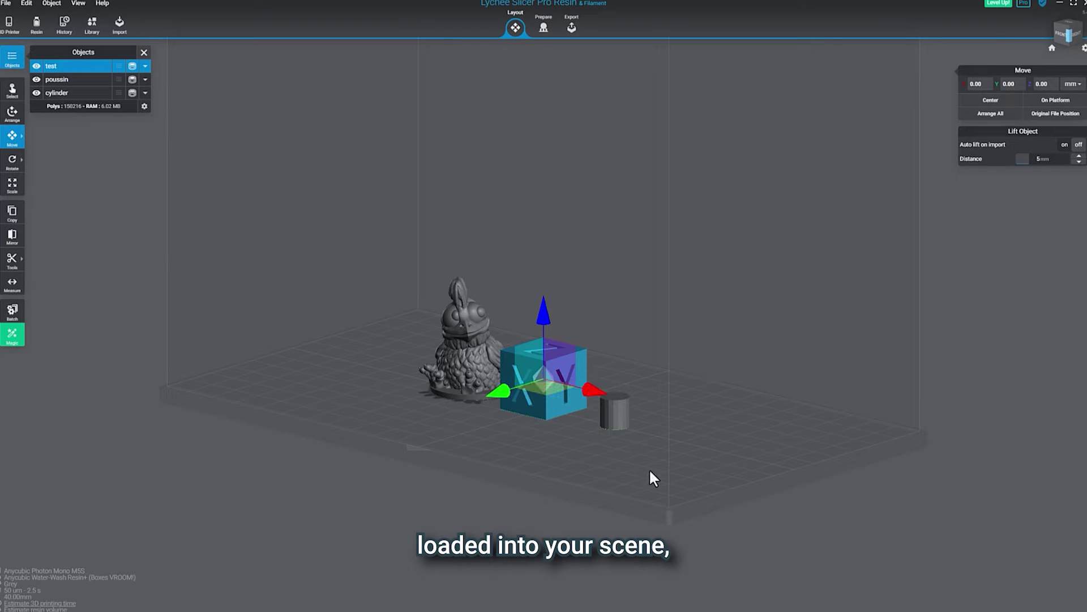
pyautogui.moveTo(649, 468); pyautogui.dragTo(357, 271)
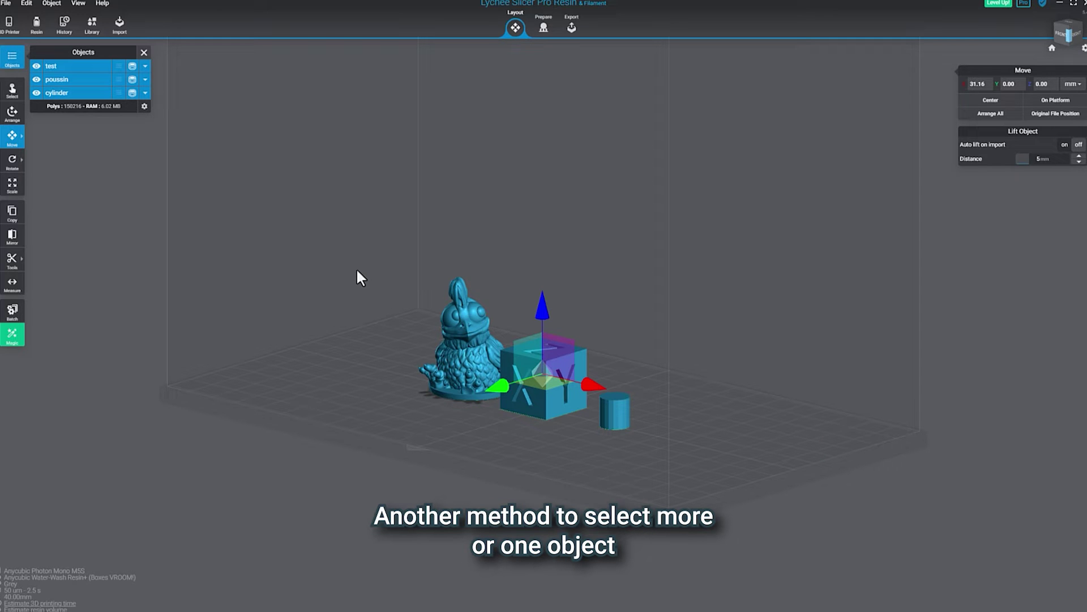
pyautogui.click(358, 272)
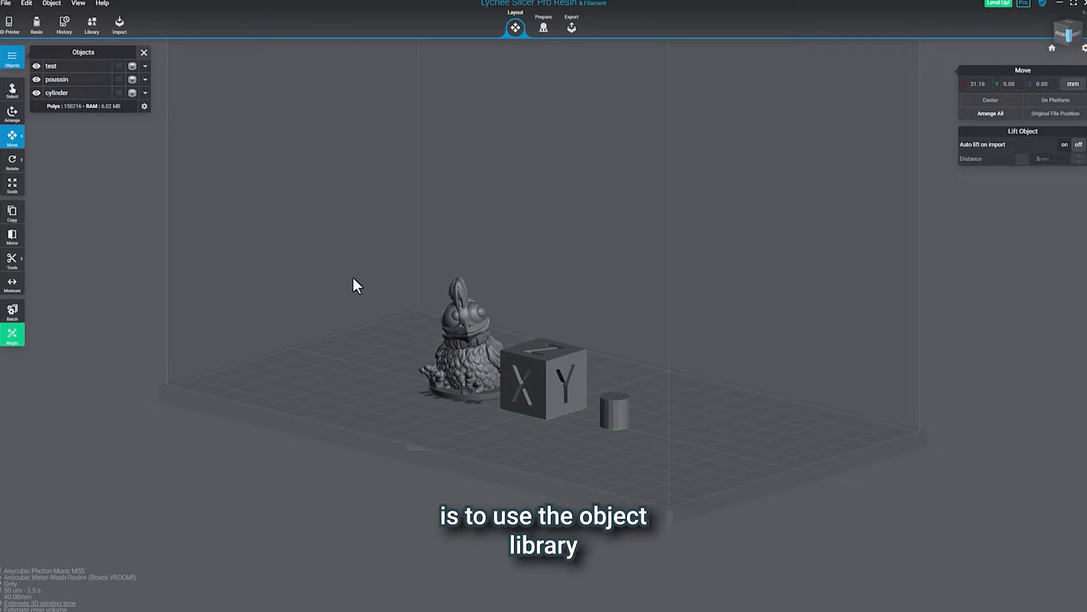
# Select the test, poussin and cylinder objects together and move them to about X 48.92, Y -2.20, Z 13.75 mm.
pyautogui.click(67, 66)
pyautogui.keyDown('shift'); pyautogui.click(76, 77); pyautogui.keyUp('shift')
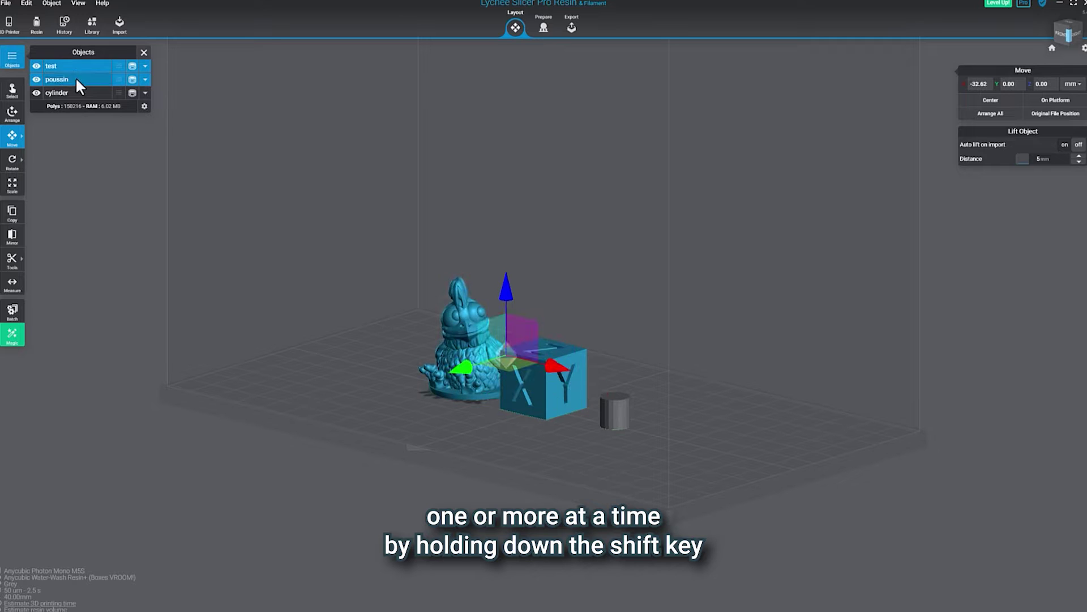
pyautogui.keyDown('shift'); pyautogui.click(77, 91); pyautogui.keyUp('shift')
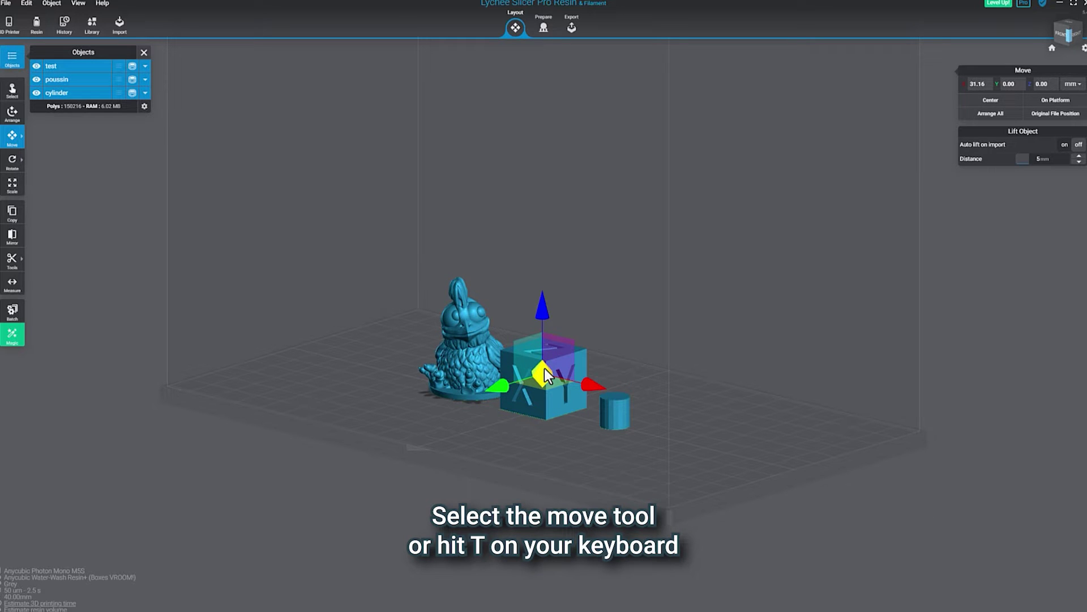
pyautogui.press('t')
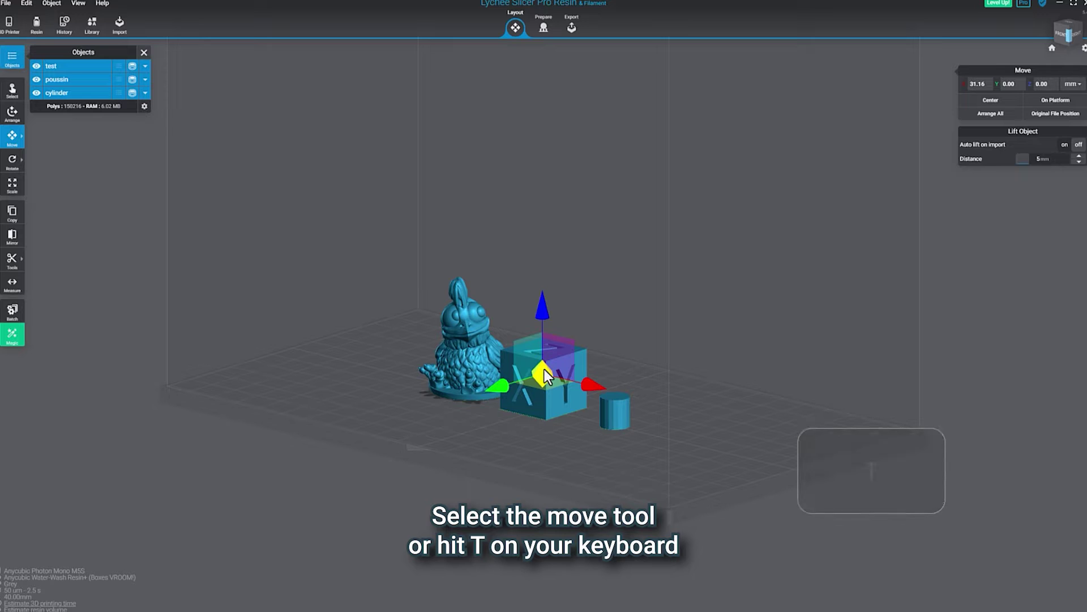
pyautogui.moveTo(543, 325); pyautogui.dragTo(544, 273)
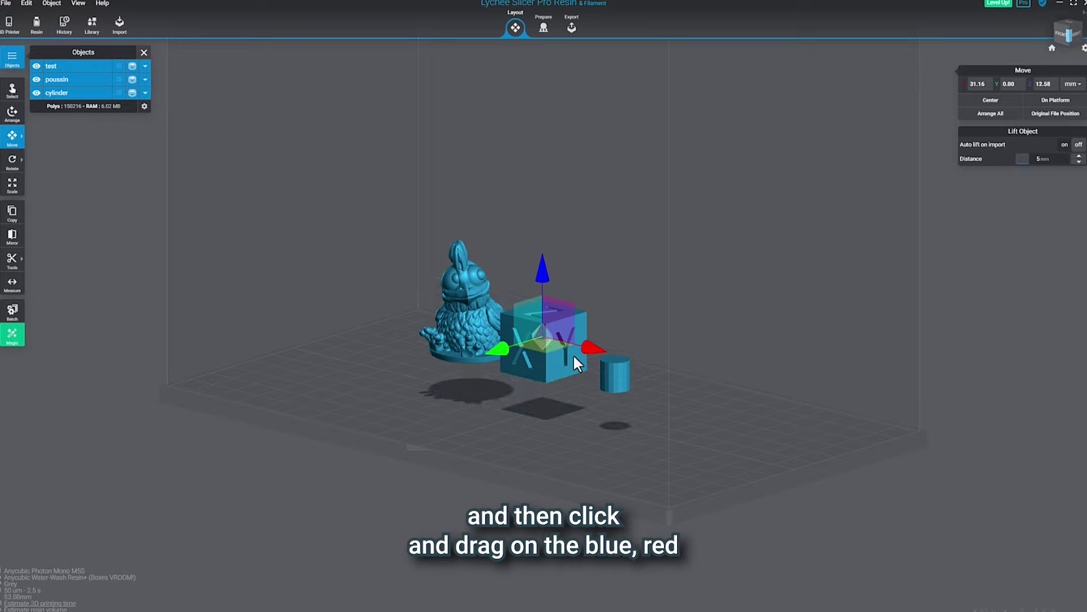
pyautogui.moveTo(595, 352); pyautogui.dragTo(615, 358)
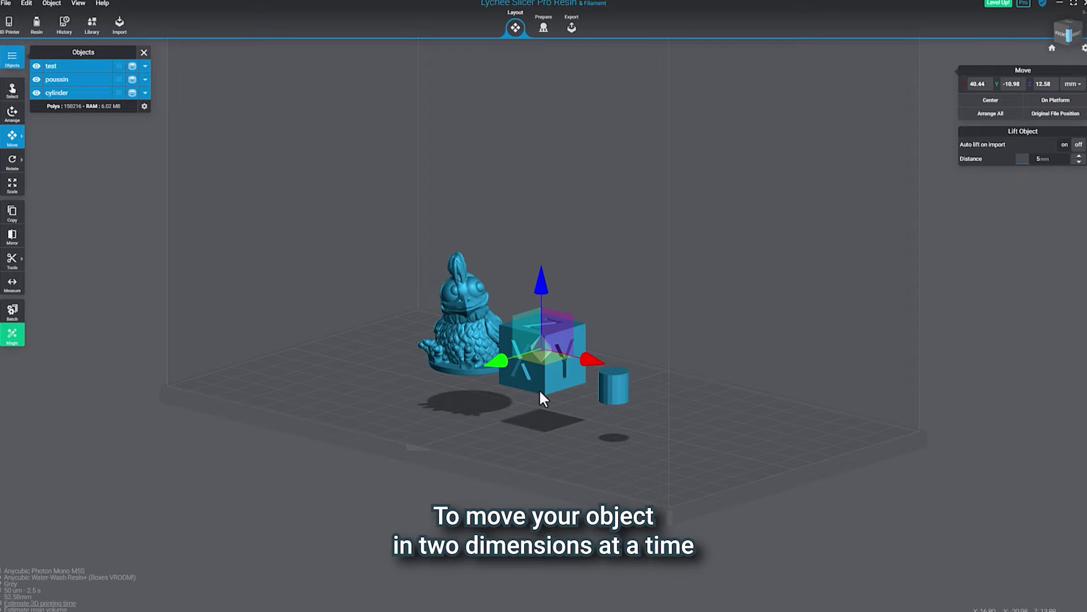
pyautogui.moveTo(534, 336); pyautogui.dragTo(555, 336)
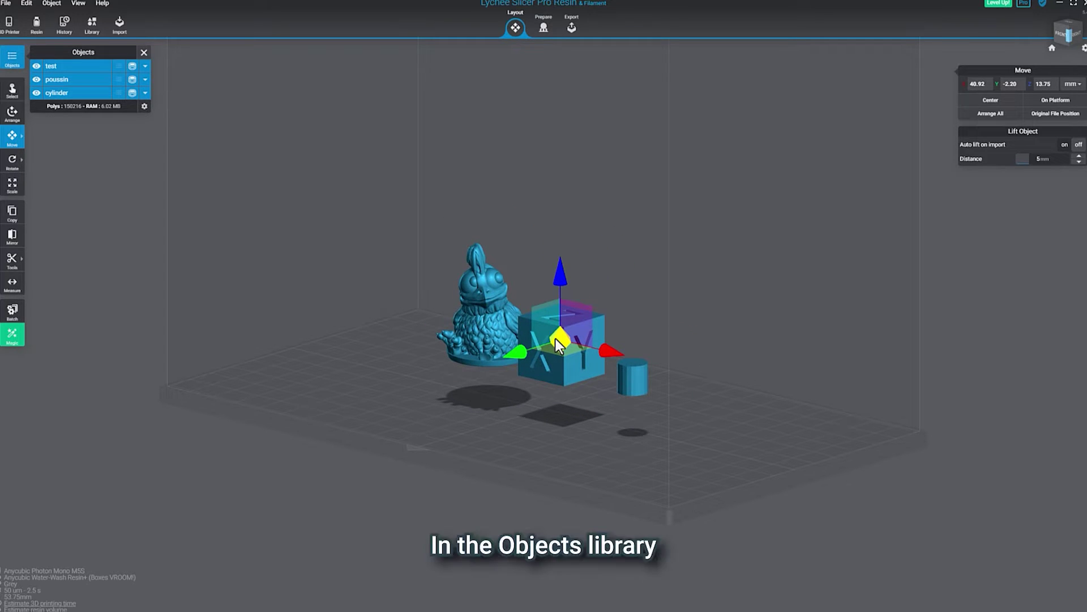
# Show the details of the test, poussin and cylinder objects, and view the cylinder's notes without adding any.
pyautogui.click(145, 67)
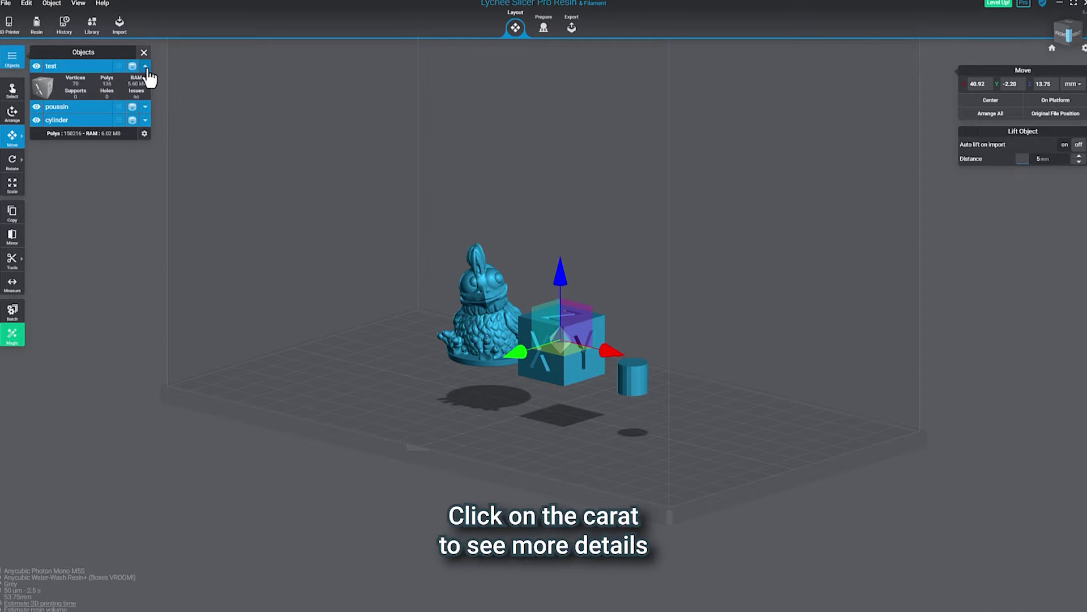
pyautogui.click(145, 106)
pyautogui.click(146, 147)
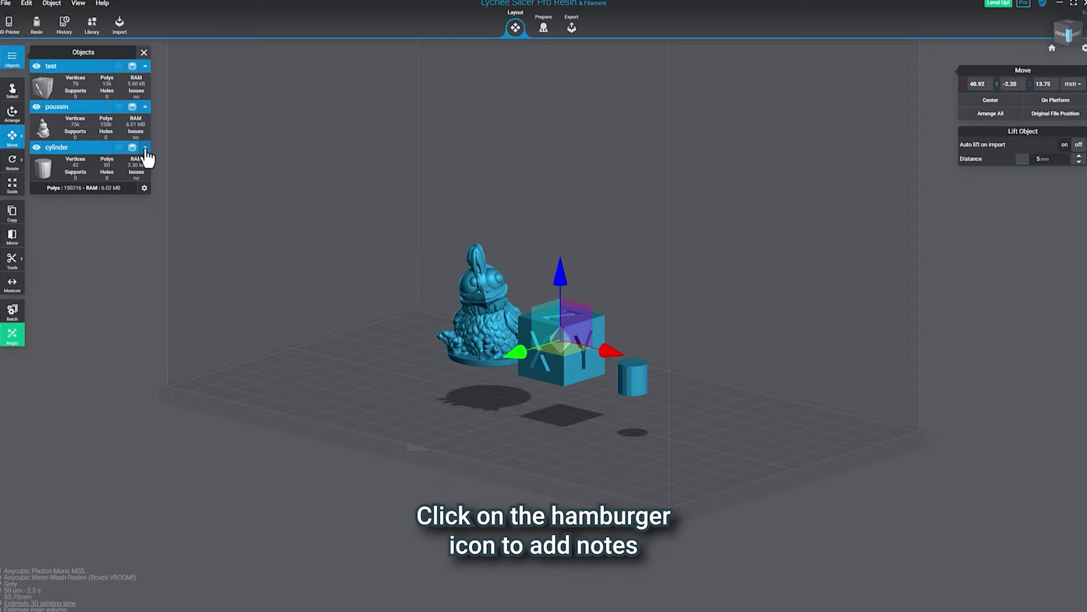
pyautogui.click(119, 149)
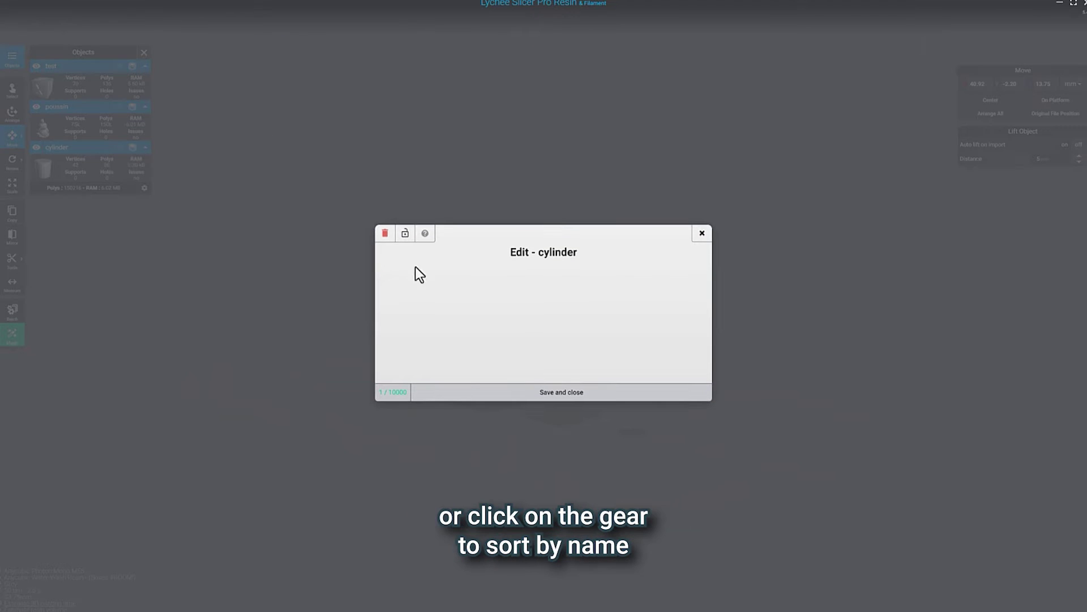
pyautogui.click(701, 234)
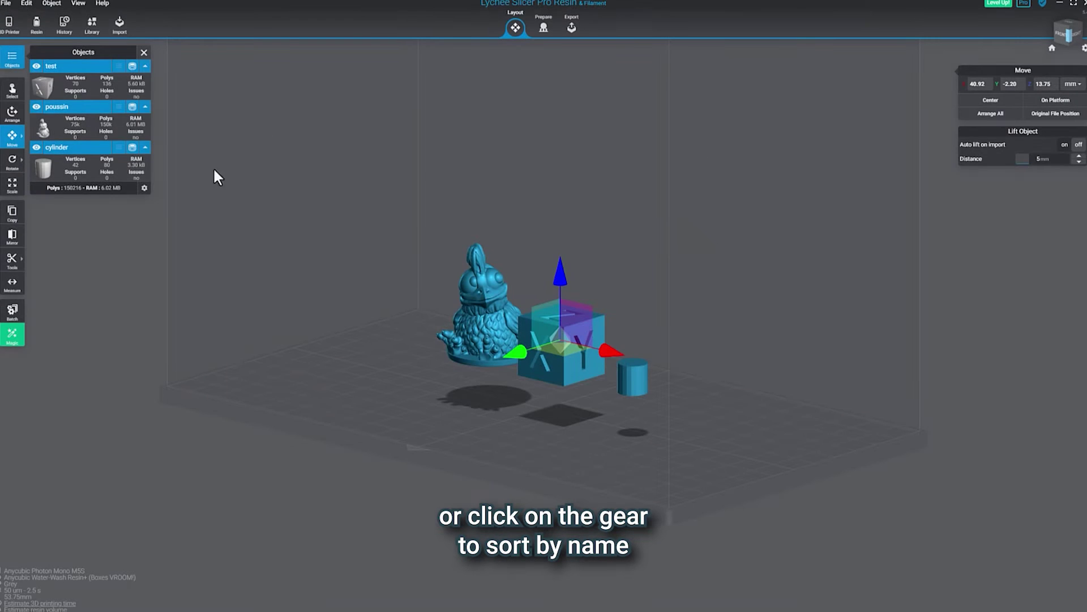
# Sort the object list by name and return it to import order.
pyautogui.click(145, 189)
pyautogui.click(170, 180)
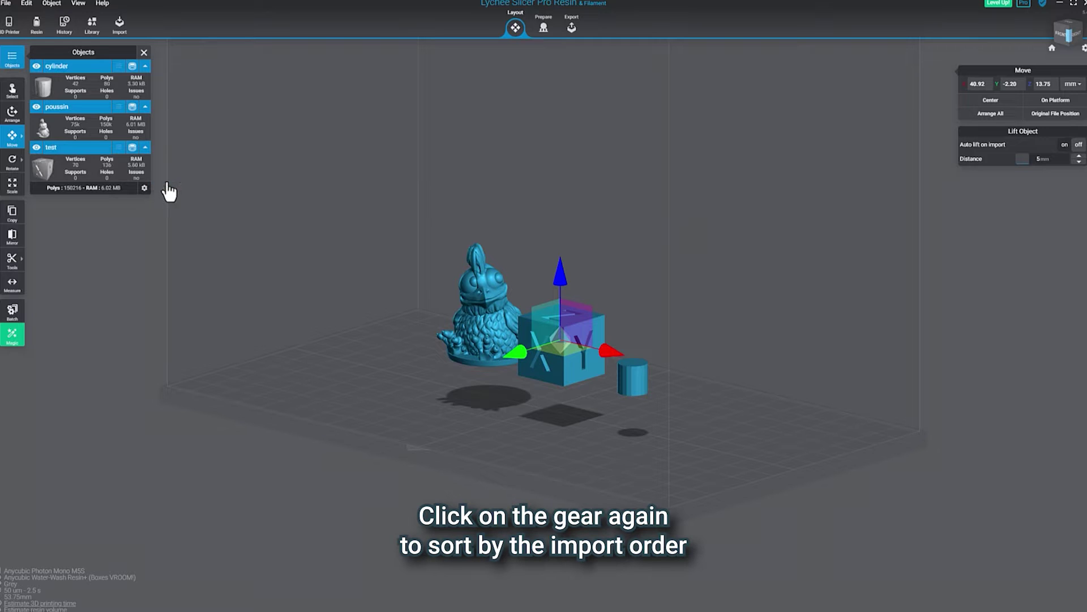
pyautogui.click(145, 189)
pyautogui.click(179, 180)
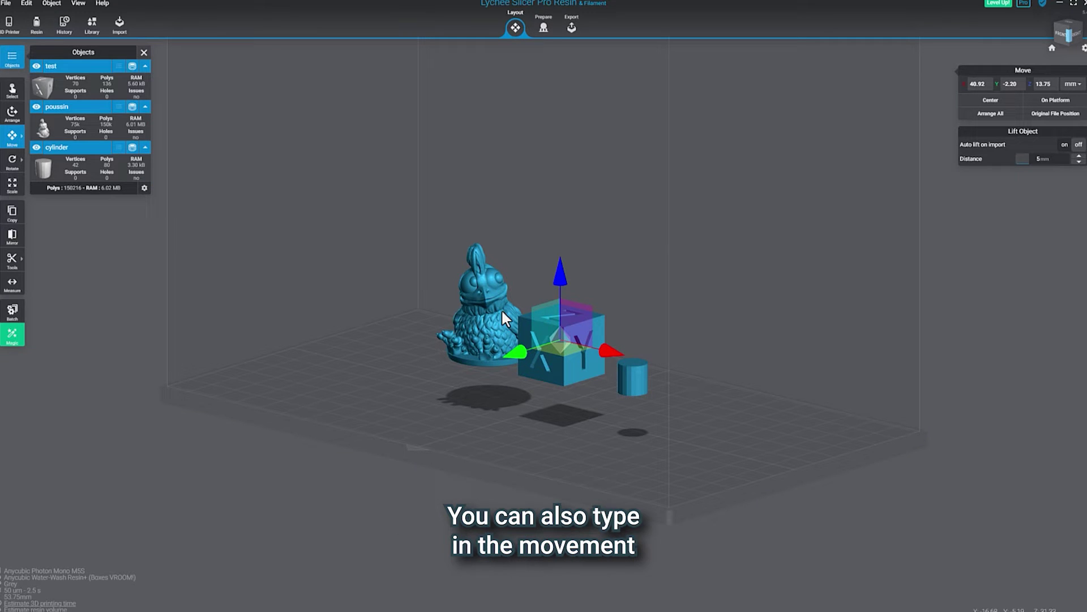
# Set the X position of the three selected objects to 10.01 mm.
pyautogui.doubleClick(985, 83)
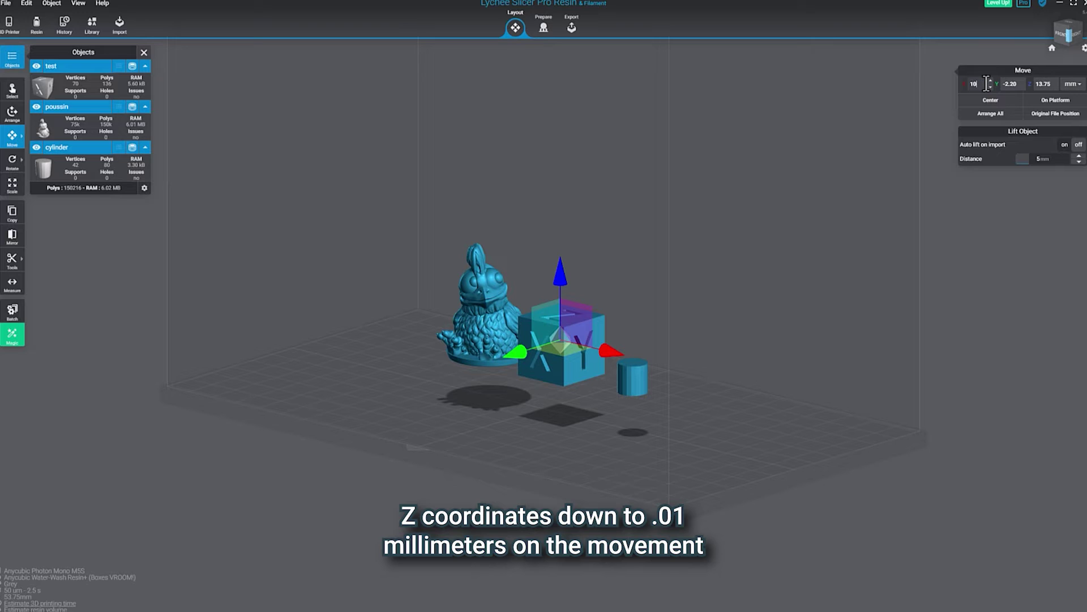
pyautogui.write('10.01')
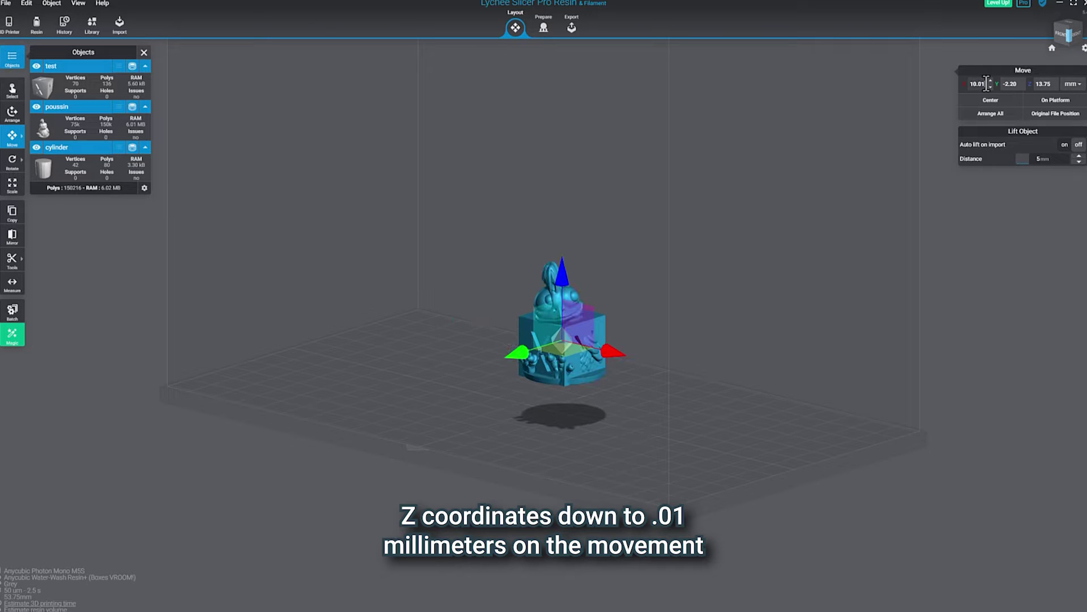
pyautogui.click(824, 174)
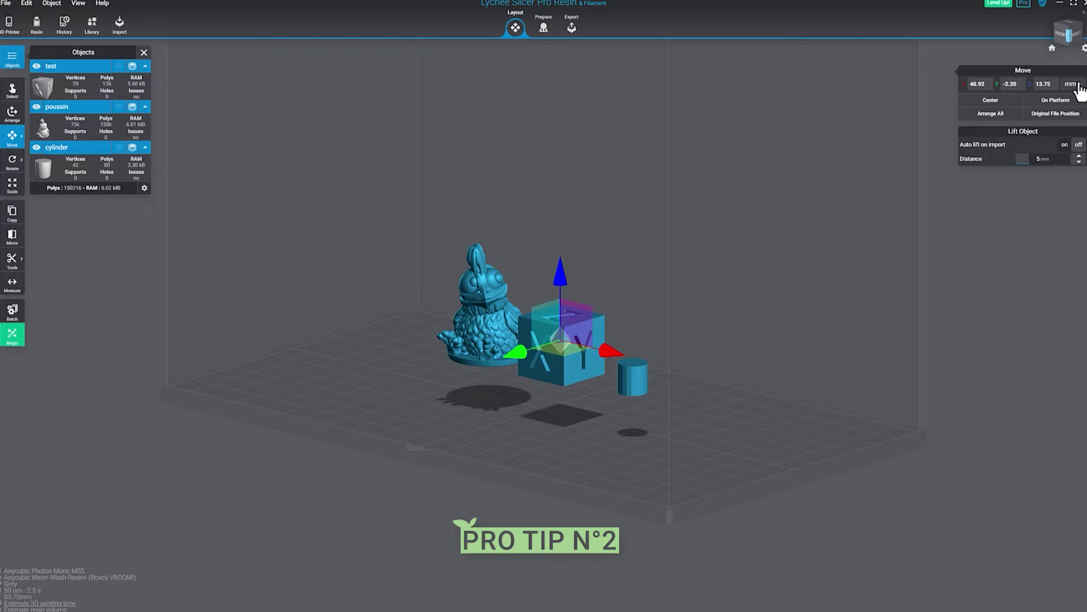
# Switch the move units to inches and back to millimetres.
pyautogui.click(1079, 85)
pyautogui.click(1034, 115)
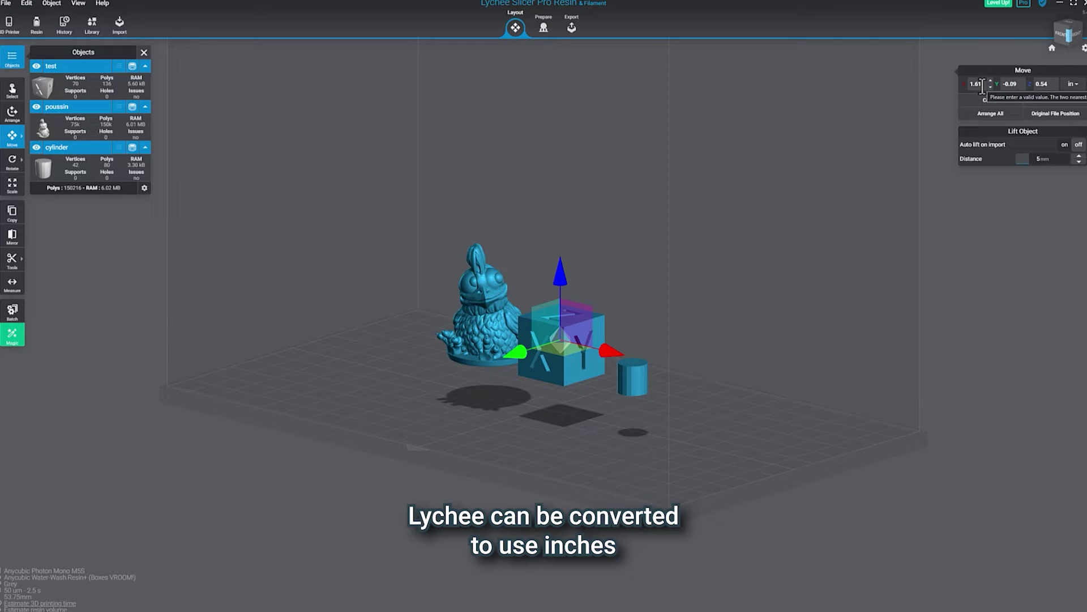
pyautogui.click(1075, 84)
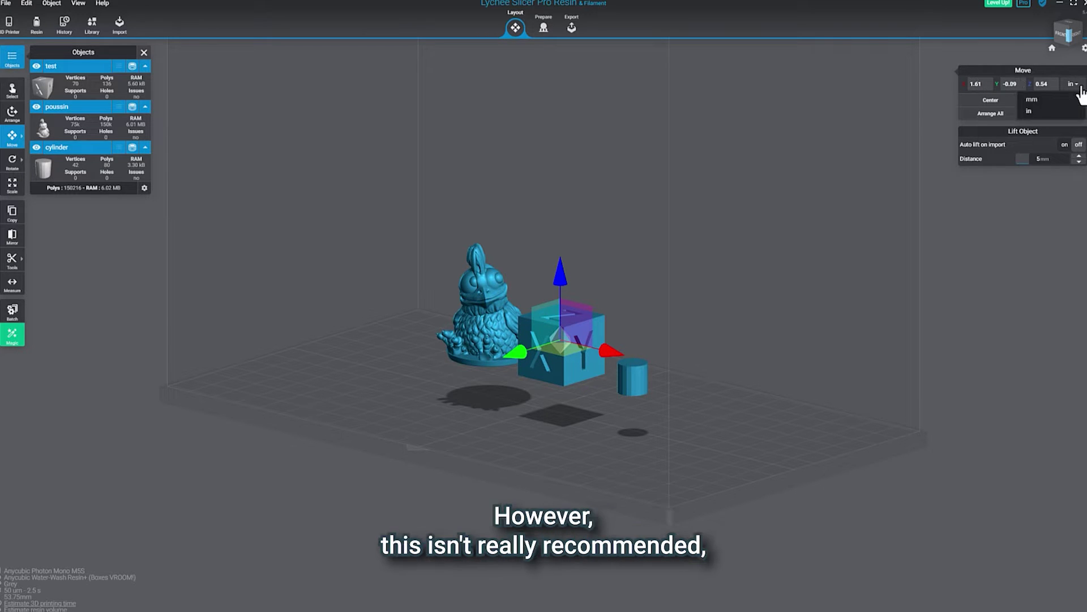
pyautogui.click(1051, 101)
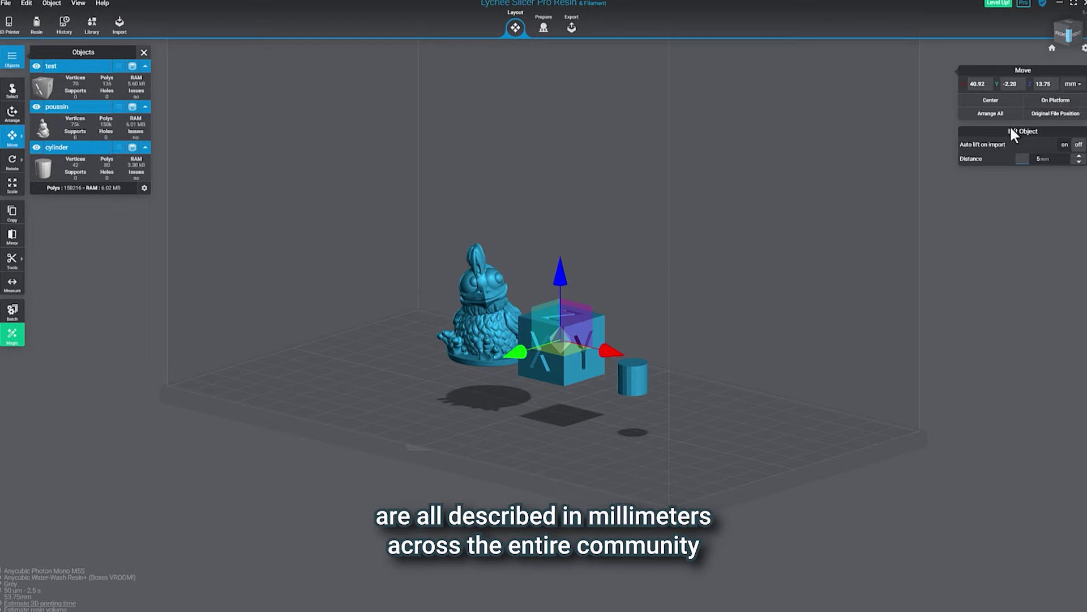
# Auto-arrange all objects on the build plate and clear the selection.
pyautogui.moveTo(15, 136)
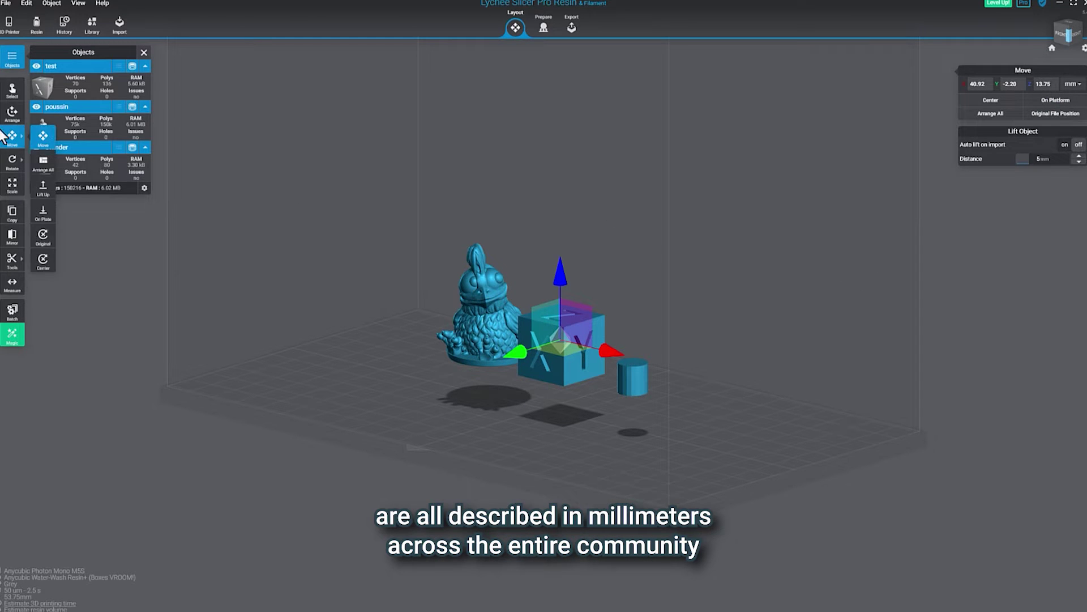
pyautogui.click(49, 172)
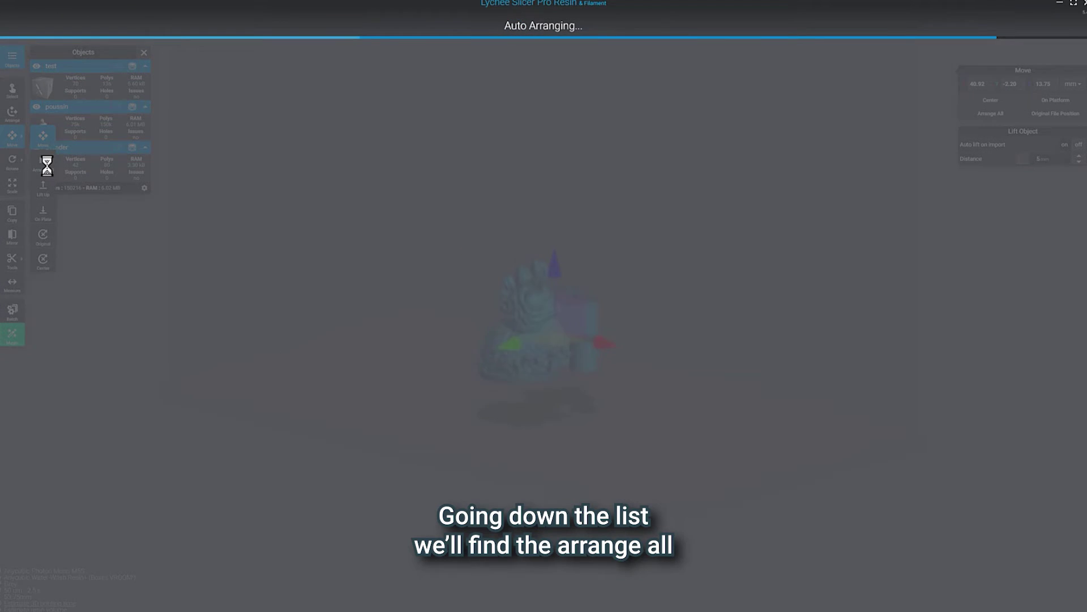
pyautogui.click(361, 307)
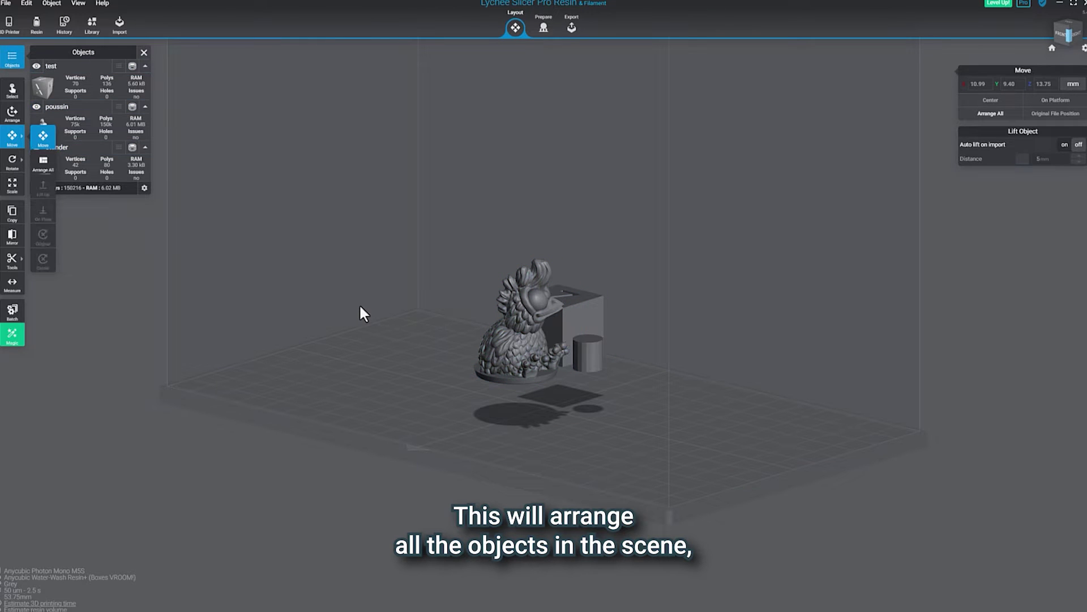
# Select all objects in the scene and lift them up by 5 mm.
pyautogui.hotkey('ctrl', 'a')
pyautogui.hotkey('ctrl', 'a')
pyautogui.moveTo(13, 139)
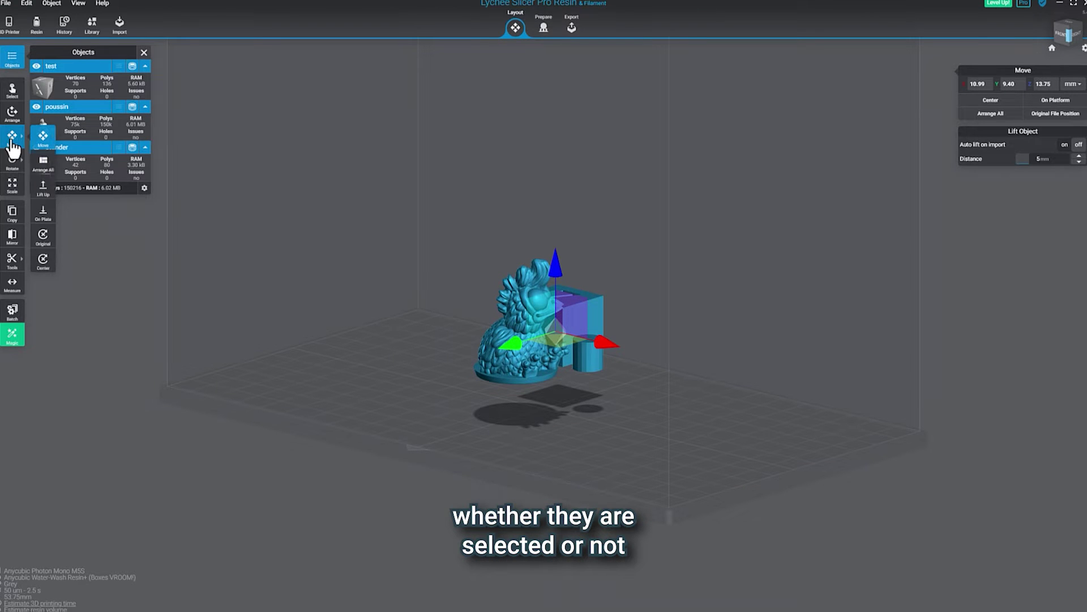
pyautogui.click(44, 192)
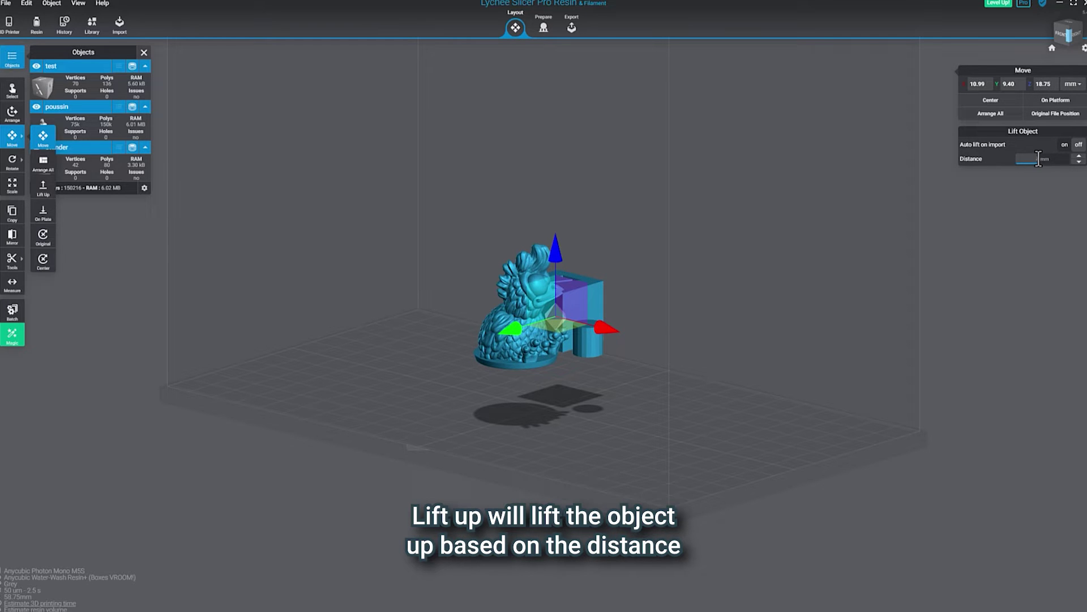
# Drop all selected objects directly onto the build plate and clear the selection.
pyautogui.moveTo(14, 139)
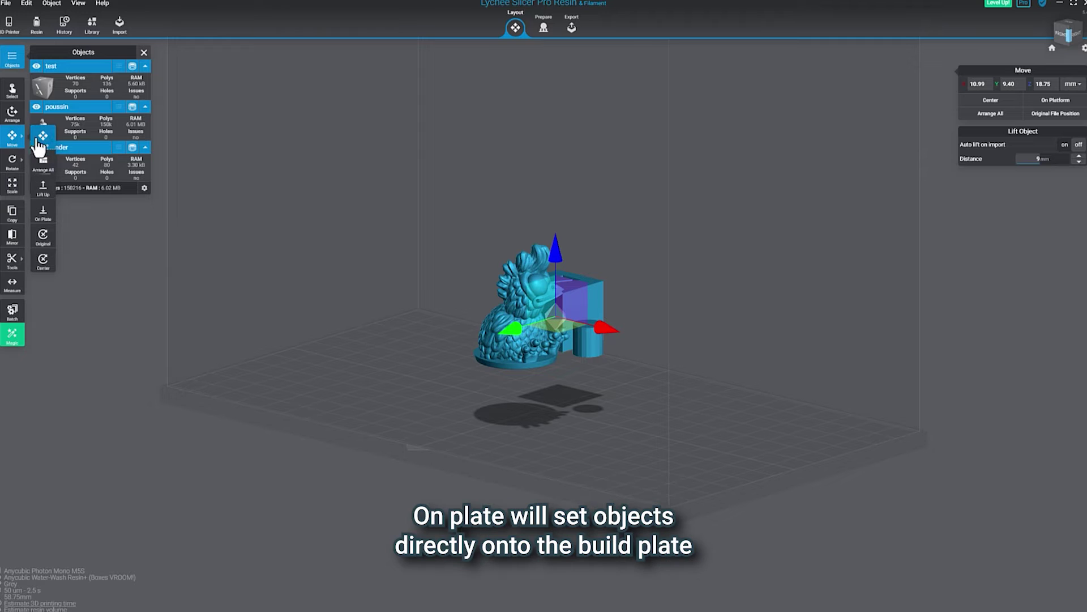
pyautogui.click(44, 218)
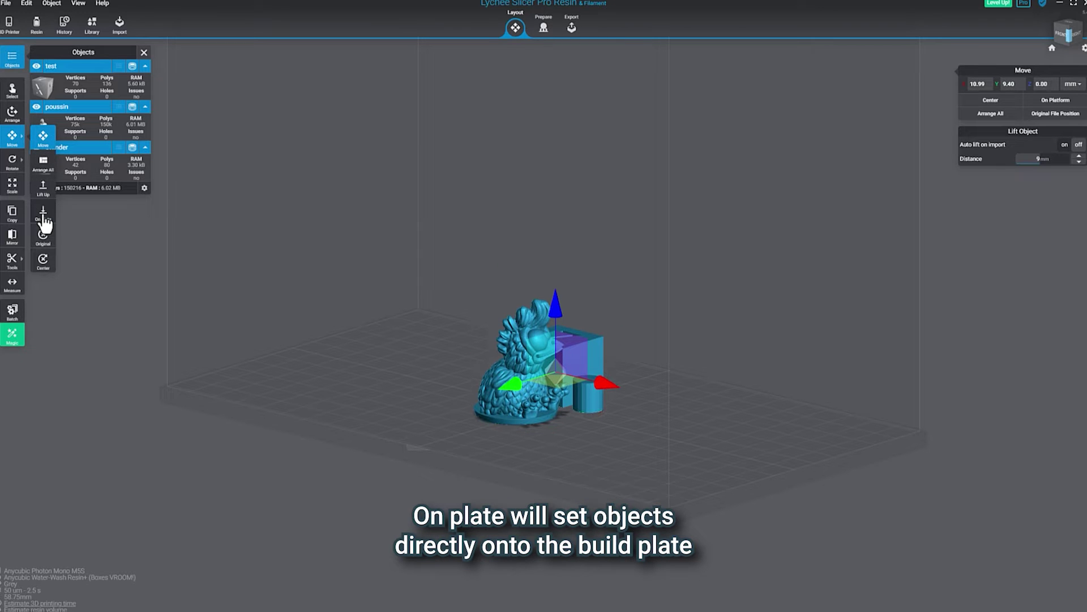
pyautogui.click(362, 308)
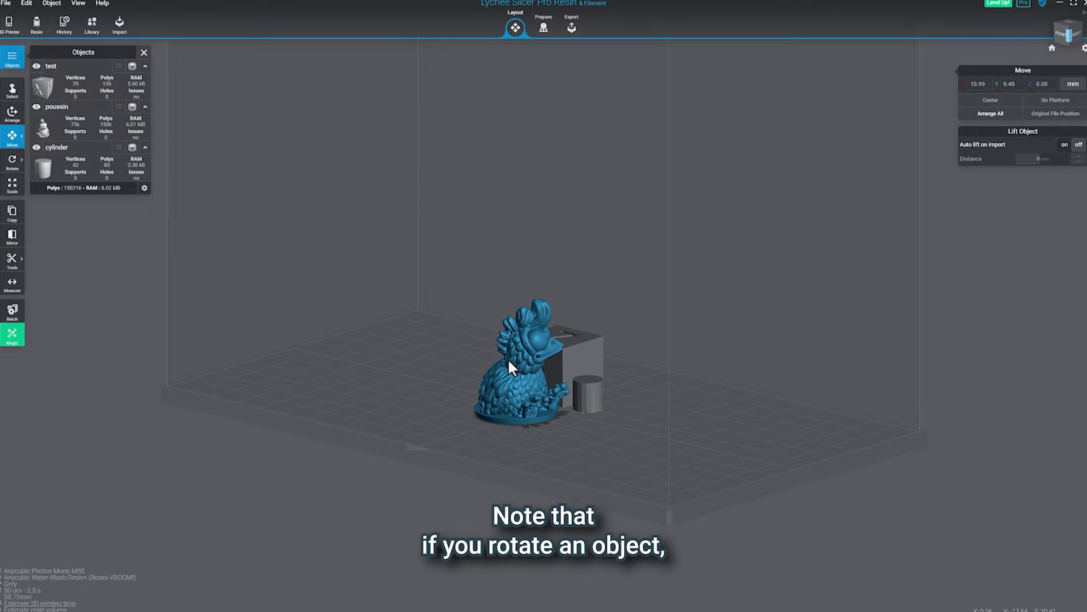
# Rotate the poussin figure so its base tilts off the plate, deselect it and check the contact surfaces from underneath.
pyautogui.click(509, 357)
pyautogui.press('r')
pyautogui.moveTo(563, 341); pyautogui.dragTo(536, 304)
pyautogui.click(692, 327)
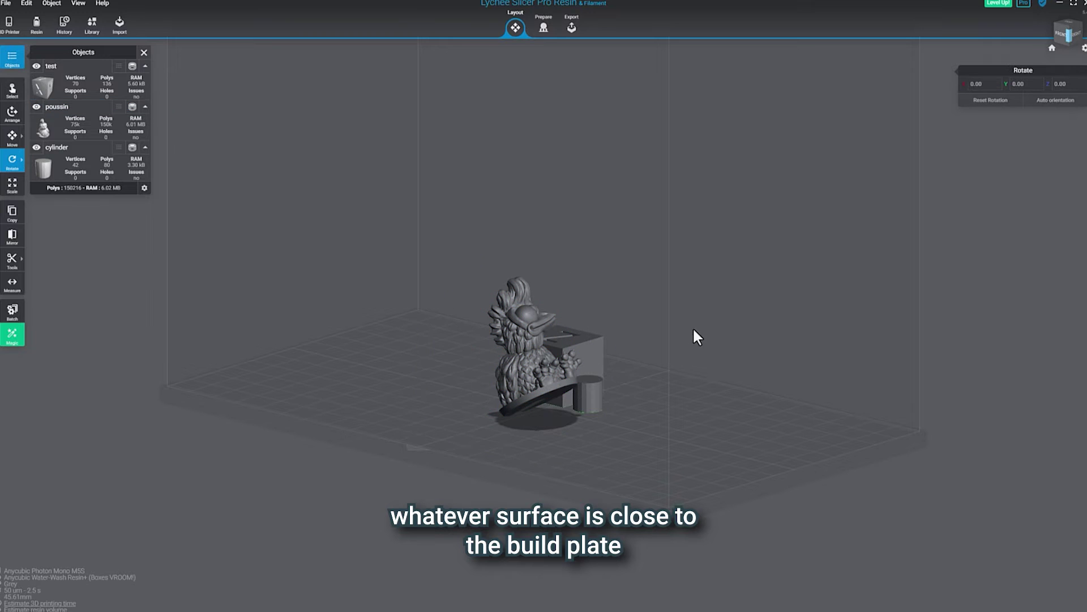
pyautogui.moveTo(693, 336); pyautogui.dragTo(791, 175)
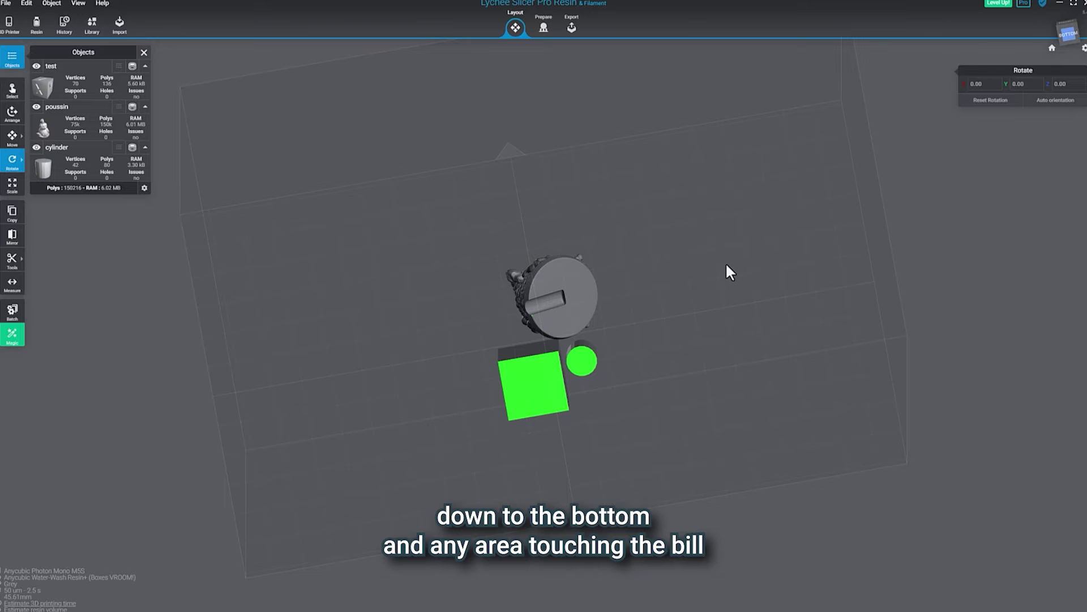
pyautogui.moveTo(726, 264); pyautogui.dragTo(709, 360)
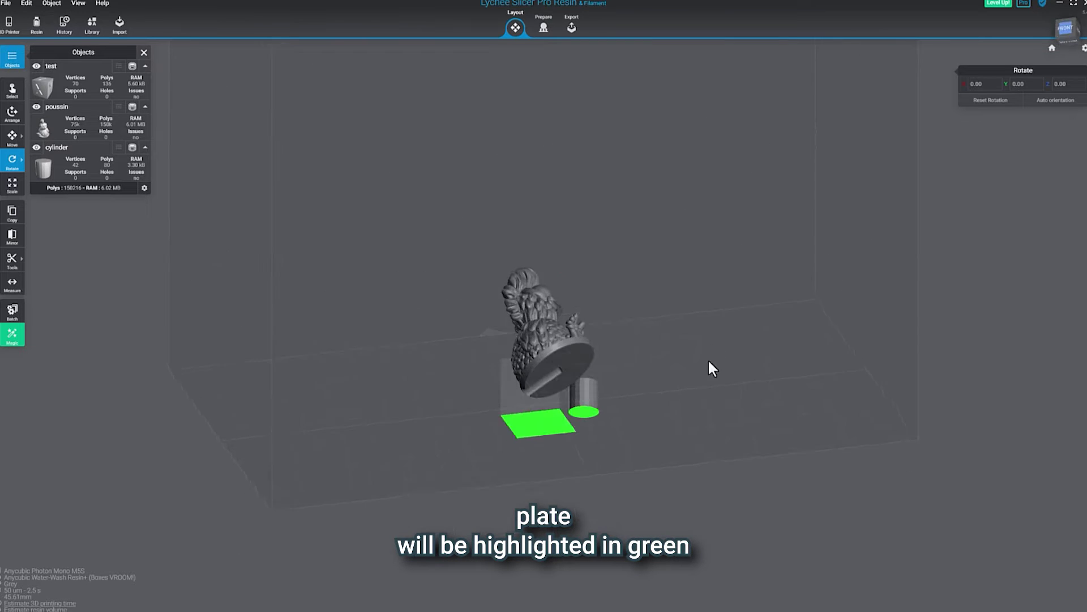
# Move all three objects to their original file positions, center them in the scene and clear the selection.
pyautogui.moveTo(7, 139)
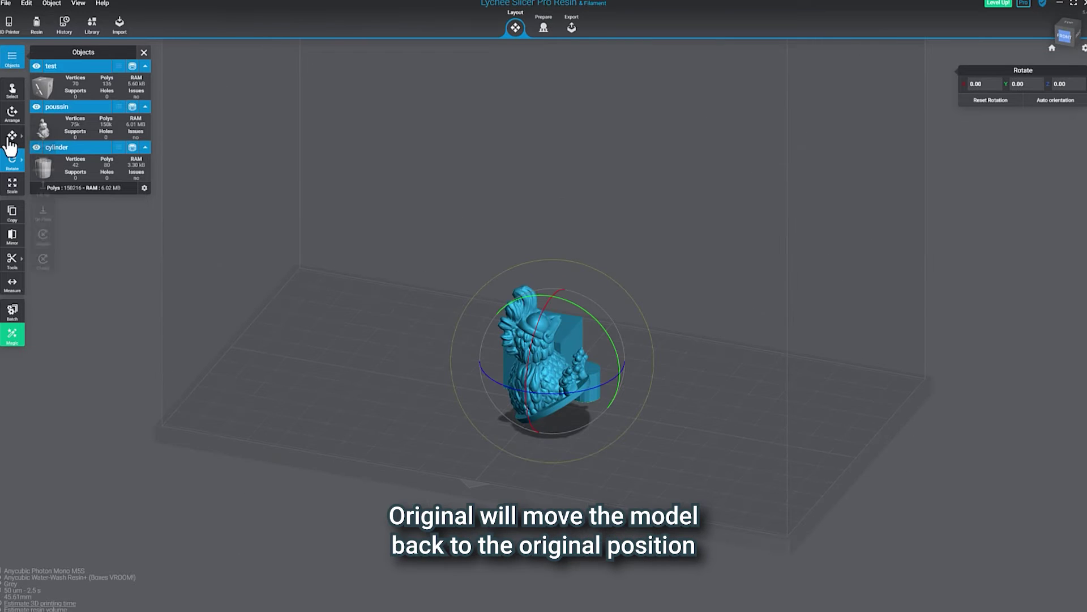
pyautogui.click(49, 240)
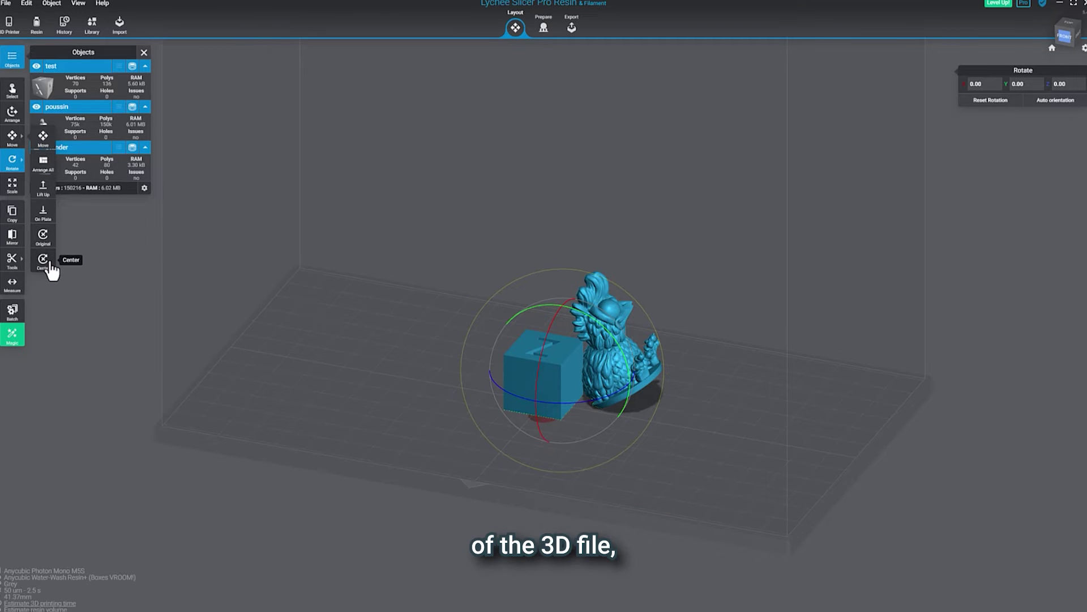
pyautogui.click(50, 264)
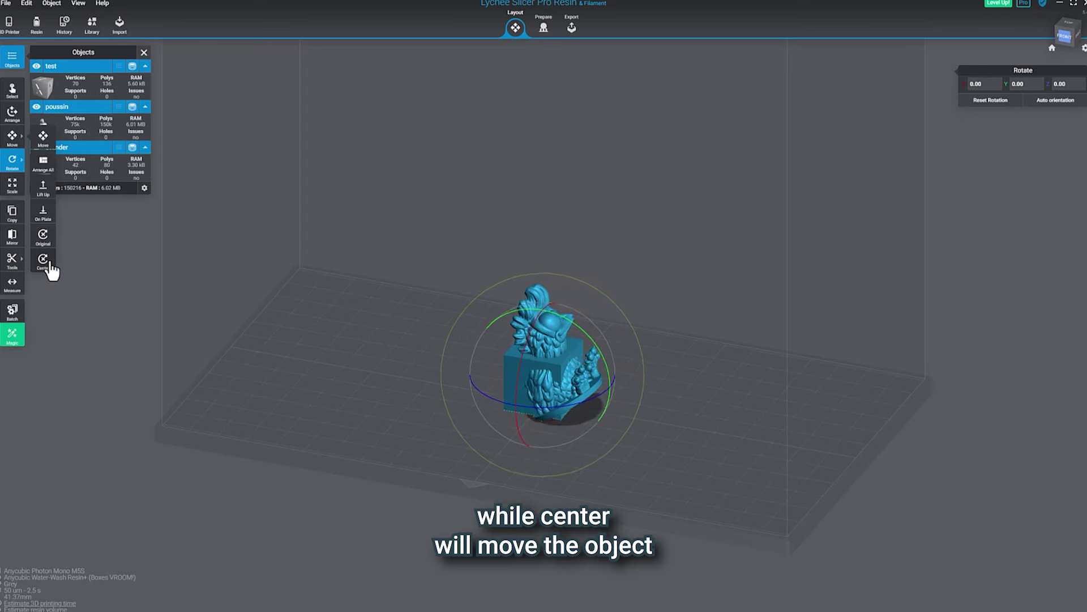
pyautogui.click(347, 285)
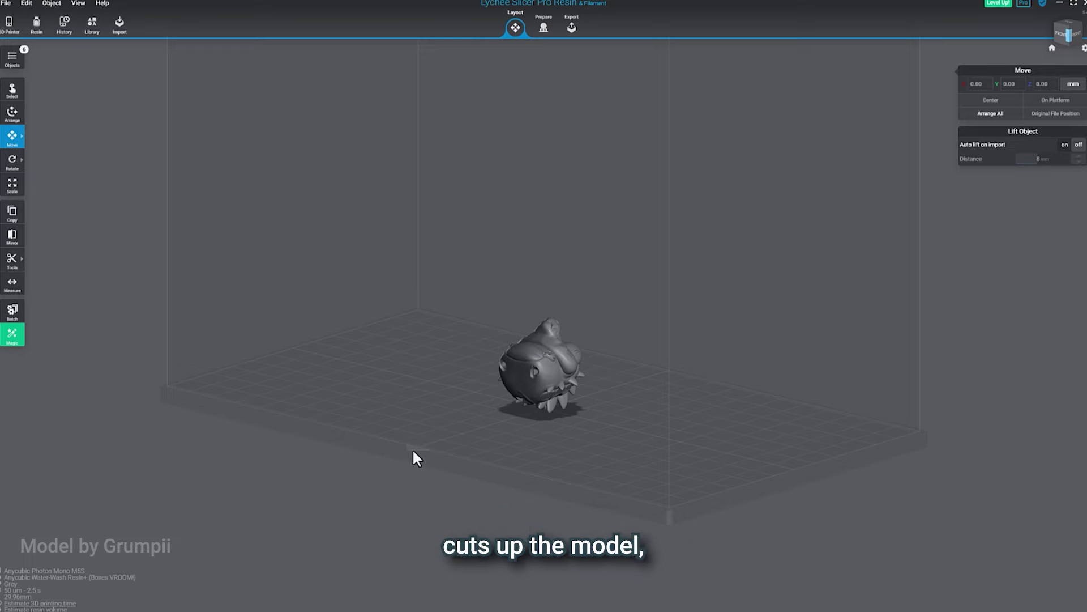
# Select all crocodile parts, restore their original file positions to assemble the model, and clear the selection.
pyautogui.hotkey('ctrl', 'a')
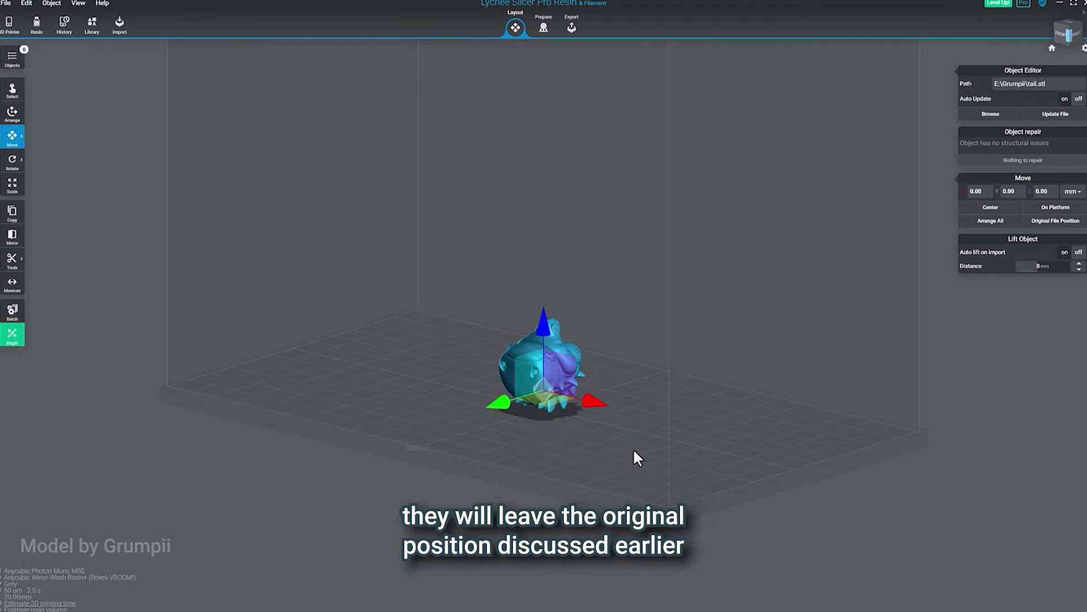
pyautogui.scroll(5, 673, 434)
pyautogui.moveTo(683, 429); pyautogui.dragTo(762, 496, button='right')
pyautogui.moveTo(763, 493); pyautogui.dragTo(766, 458)
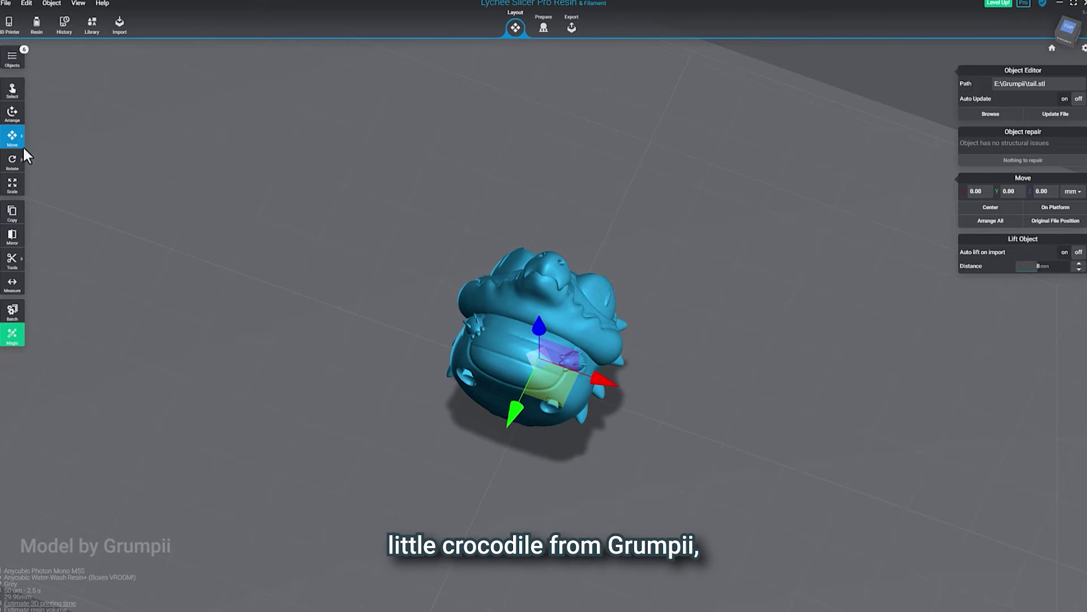
pyautogui.moveTo(16, 144)
pyautogui.hotkey('ctrl', 'a')
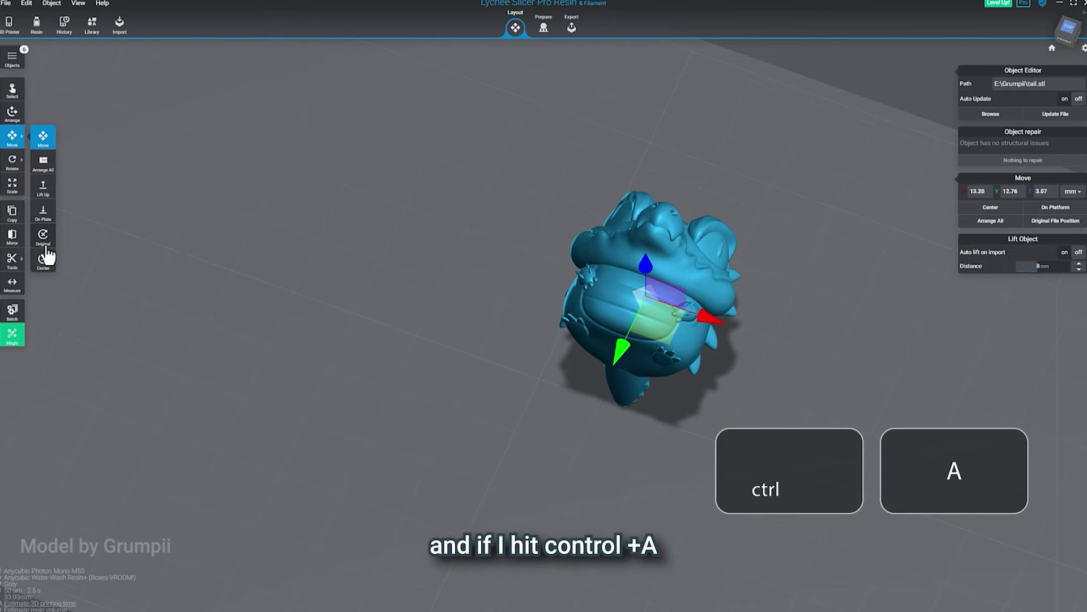
pyautogui.moveTo(804, 386); pyautogui.dragTo(680, 395, button='right')
pyautogui.scroll(5, 680, 395)
pyautogui.moveTo(679, 395); pyautogui.dragTo(759, 364)
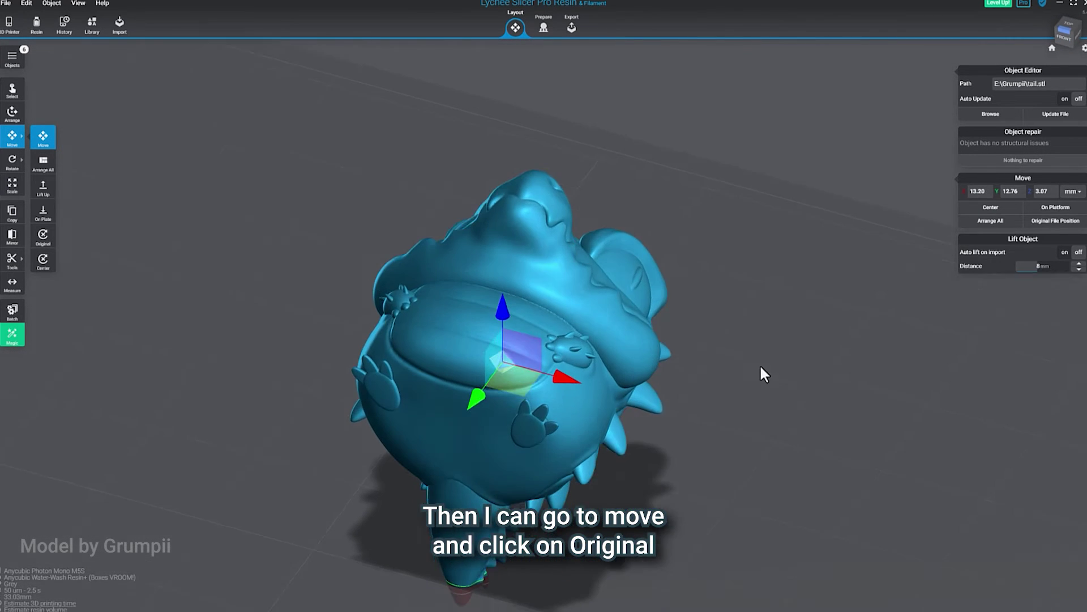
pyautogui.click(760, 366)
# Select the crocodile's left foot and shift it along the Y axis to about 1.59 mm.
pyautogui.click(535, 425)
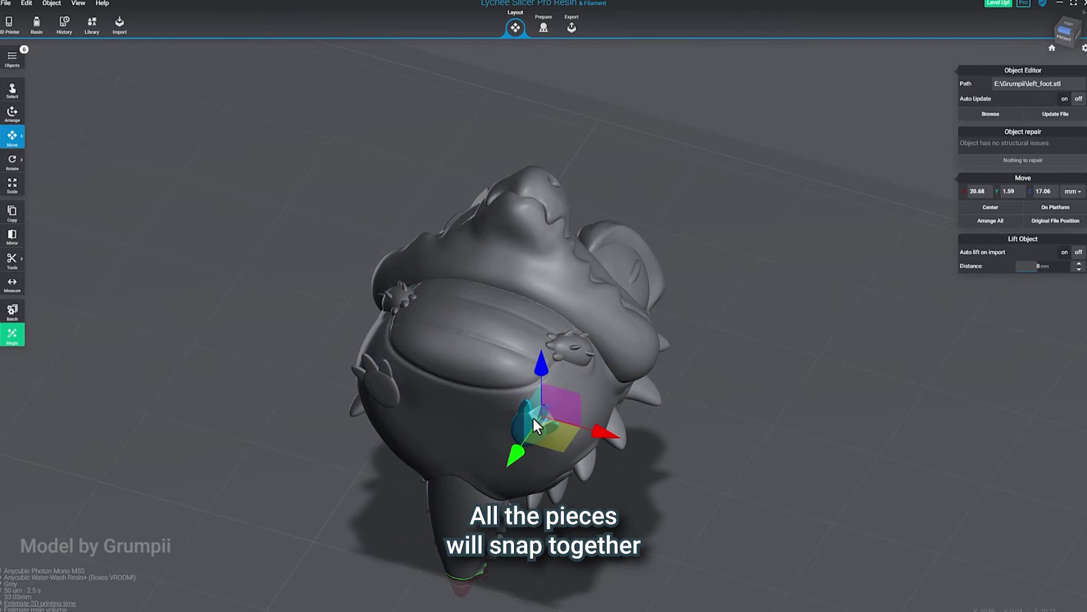
pyautogui.click(376, 402)
pyautogui.click(679, 462)
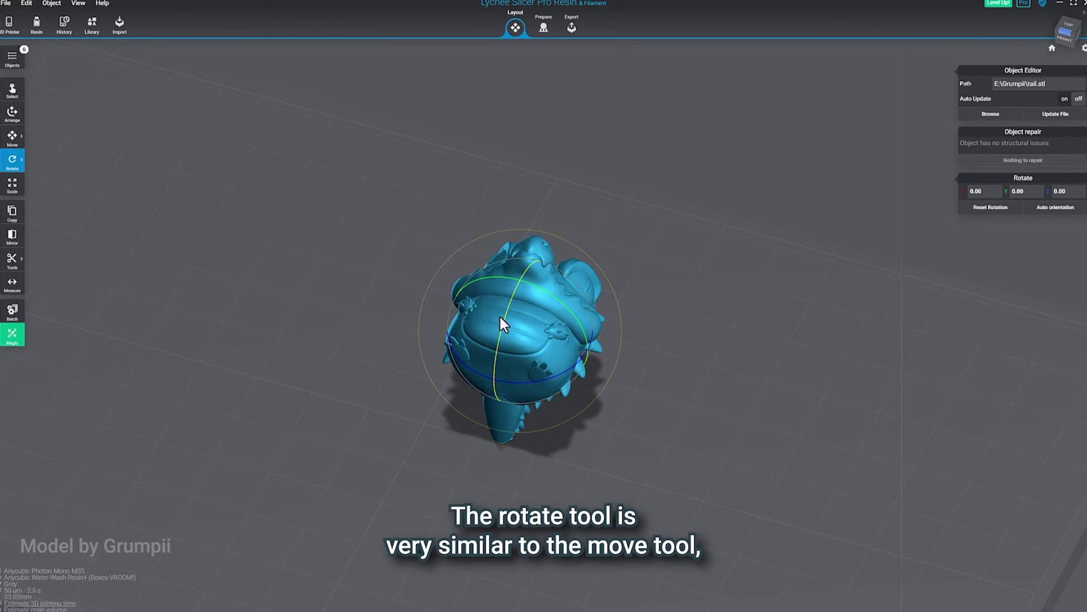
# Rotate all crocodile parts together to about 57° on X and about -6° on Z.
pyautogui.moveTo(499, 315); pyautogui.dragTo(544, 383)
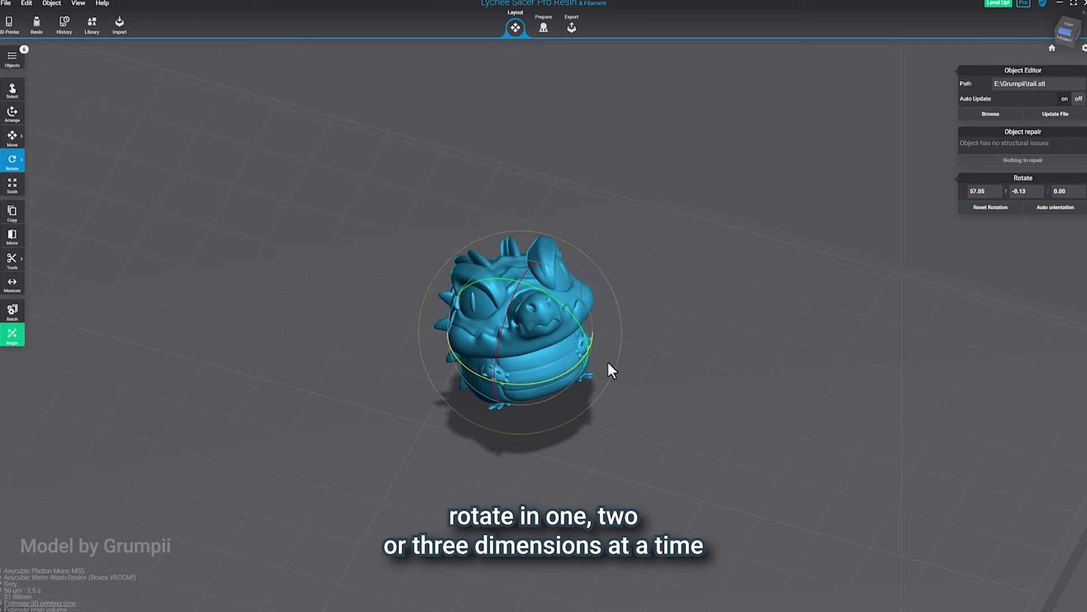
pyautogui.moveTo(608, 362); pyautogui.dragTo(507, 363)
pyautogui.scroll(5, 685, 421)
pyautogui.moveTo(692, 426); pyautogui.dragTo(692, 403, button='right')
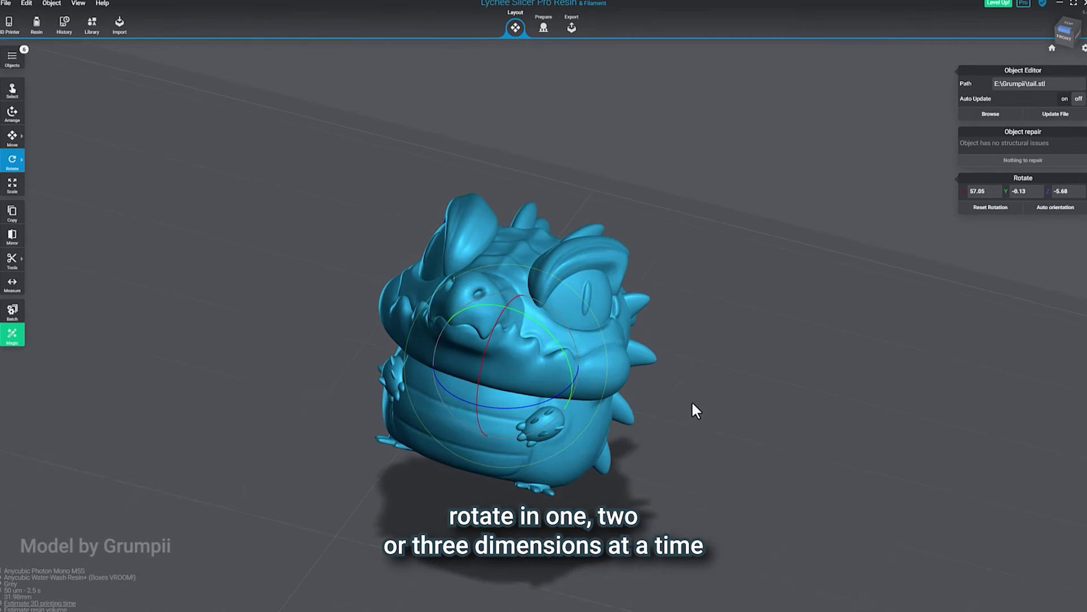
# Rotate the whole crocodile further with the rotation rings to about 83° on X, -5° on Y and -28° on Z.
pyautogui.press('r')
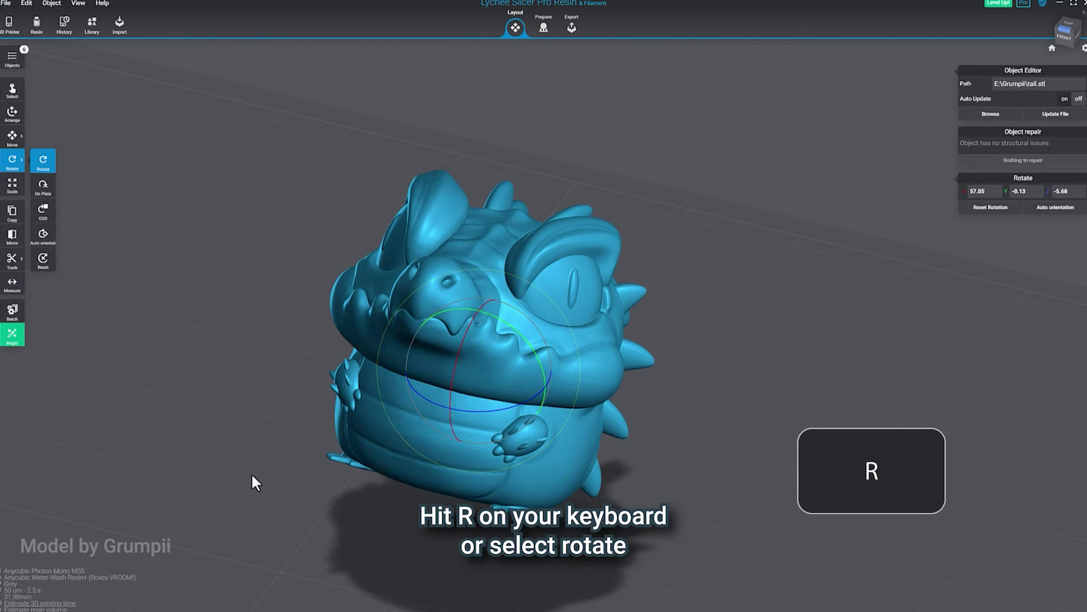
pyautogui.moveTo(454, 382); pyautogui.dragTo(495, 321)
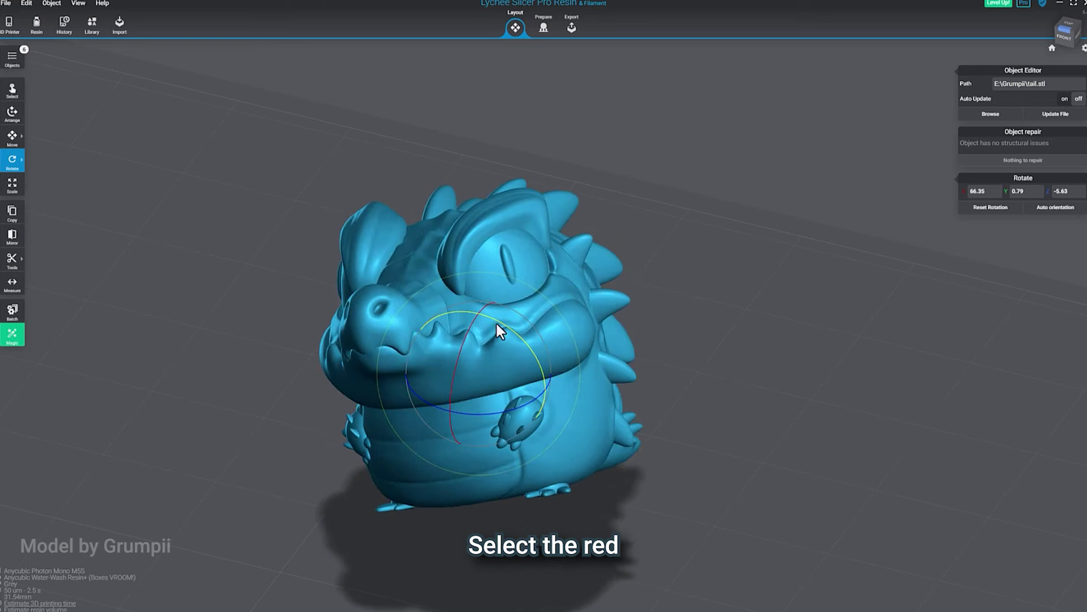
pyautogui.moveTo(505, 403); pyautogui.dragTo(474, 396)
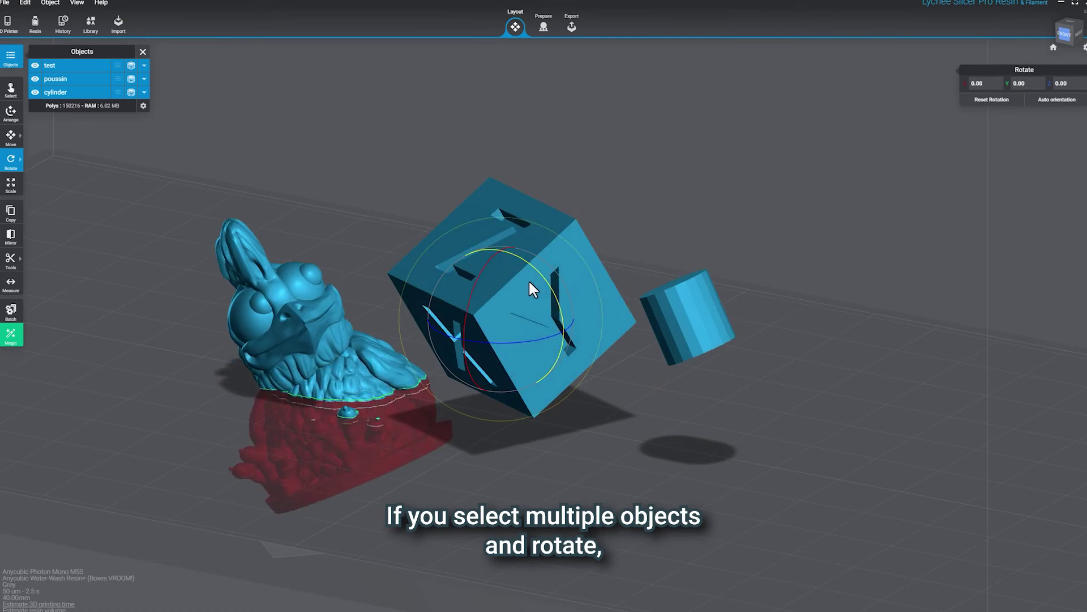
# Rotate the selected test cube, poussin and cylinder together as a group.
pyautogui.moveTo(532, 289); pyautogui.dragTo(547, 317)
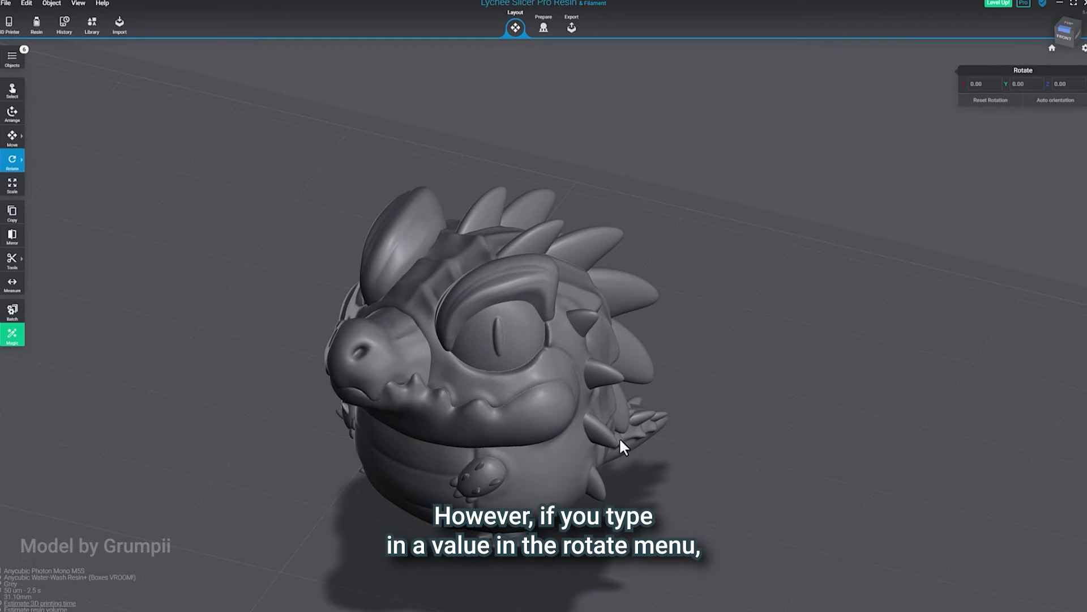
pyautogui.click(484, 438)
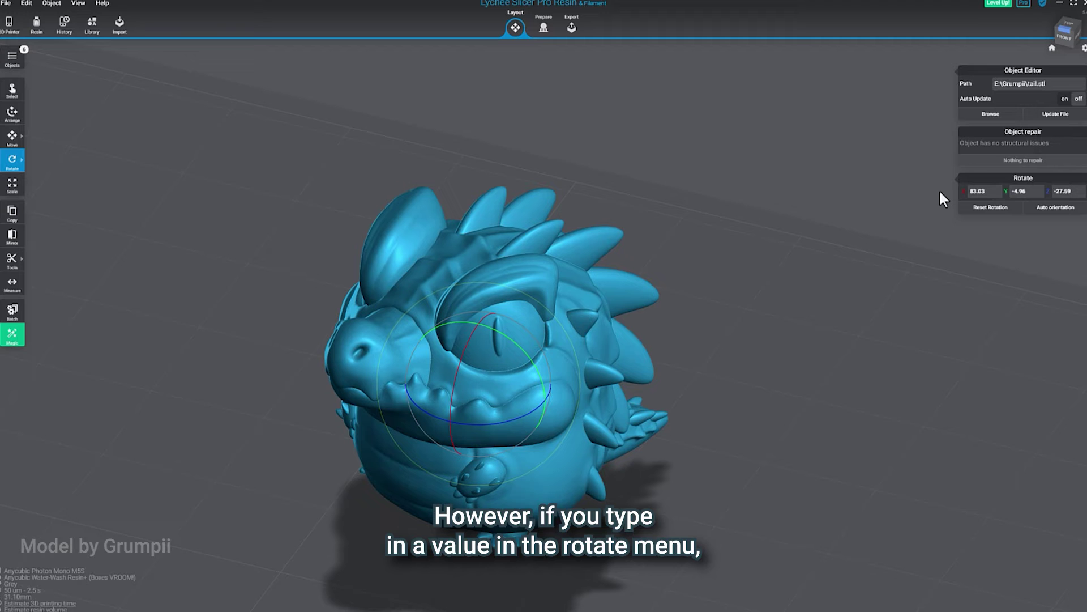
# Set the Y rotation of the selected crocodile parts to 30.00 and clear the selection.
pyautogui.moveTo(1024, 191); pyautogui.dragTo(1004, 195)
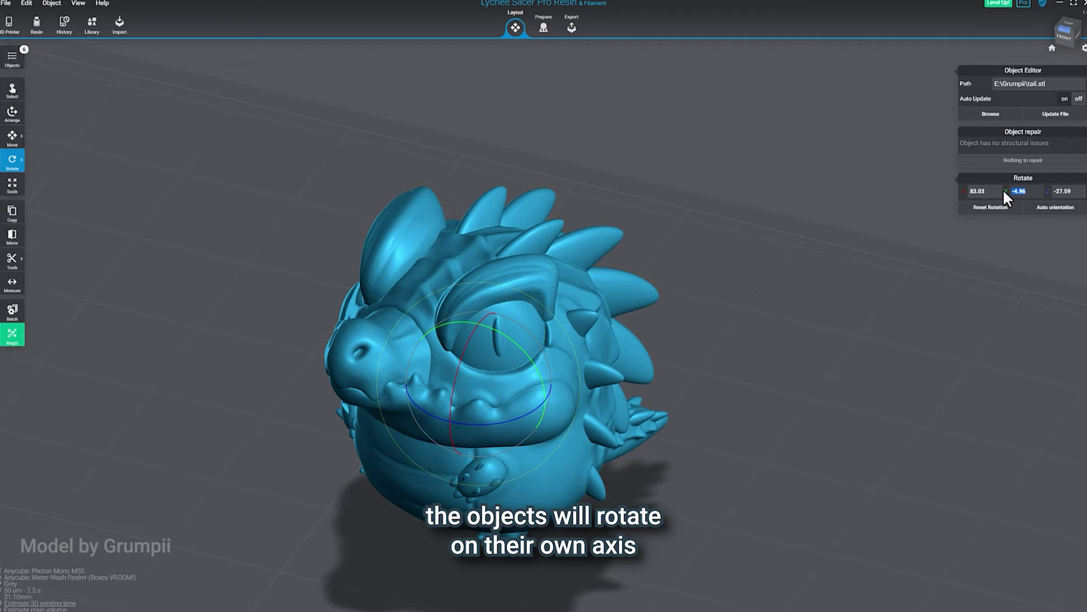
pyautogui.write('30.00')
pyautogui.click(773, 363)
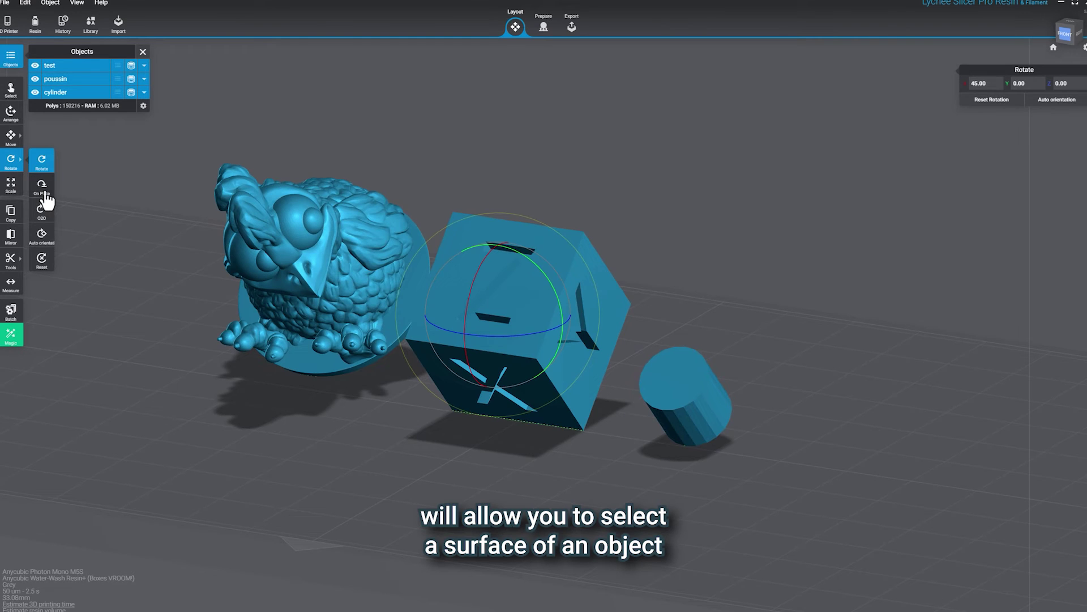
# Use the rotation On Plate tool to orient the crocodile by a chosen surface against the build plate.
pyautogui.click(44, 193)
pyautogui.moveTo(634, 210); pyautogui.dragTo(352, 182, button='right')
pyautogui.click(604, 342)
pyautogui.moveTo(603, 342); pyautogui.dragTo(618, 368, button='right')
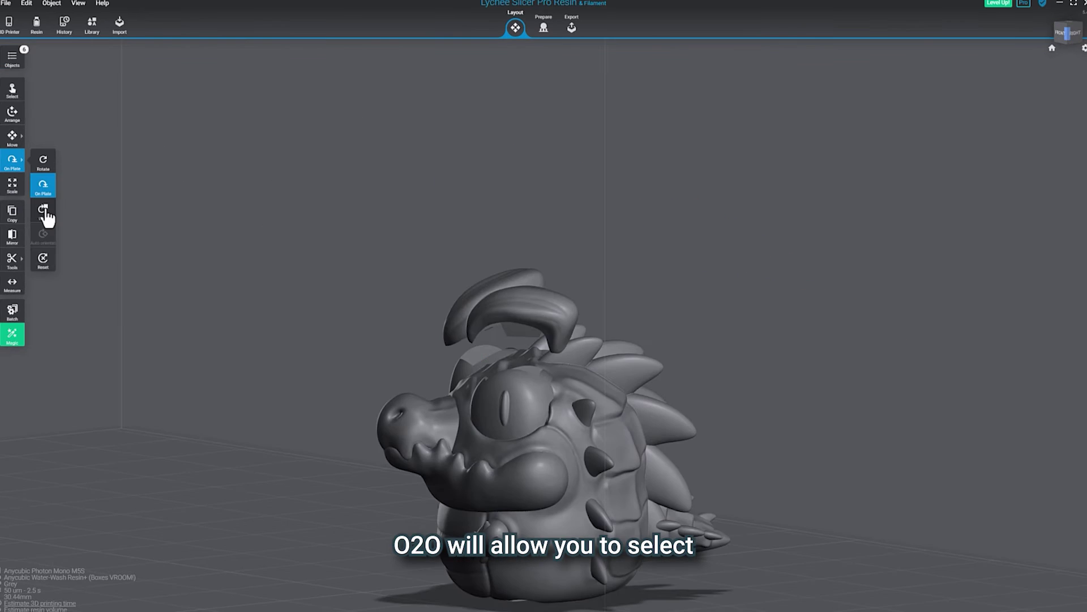
# Orient the crocodile body to an eyebrow part with O2O, picking one surface point on each, and clear the selection.
pyautogui.click(43, 222)
pyautogui.click(511, 337)
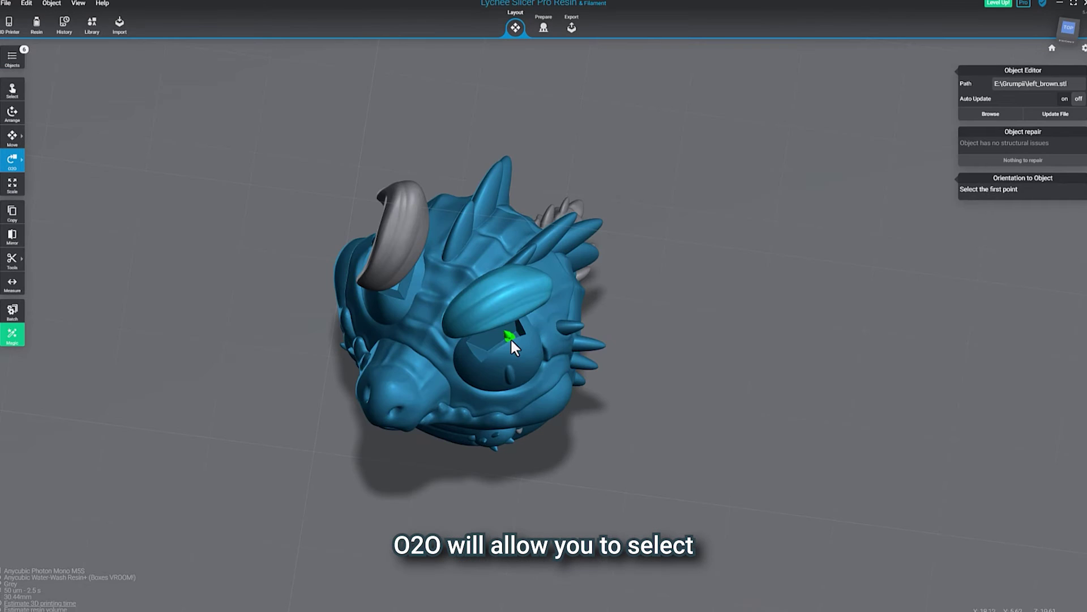
pyautogui.moveTo(509, 339); pyautogui.dragTo(342, 226)
pyautogui.moveTo(342, 227); pyautogui.dragTo(385, 211, button='right')
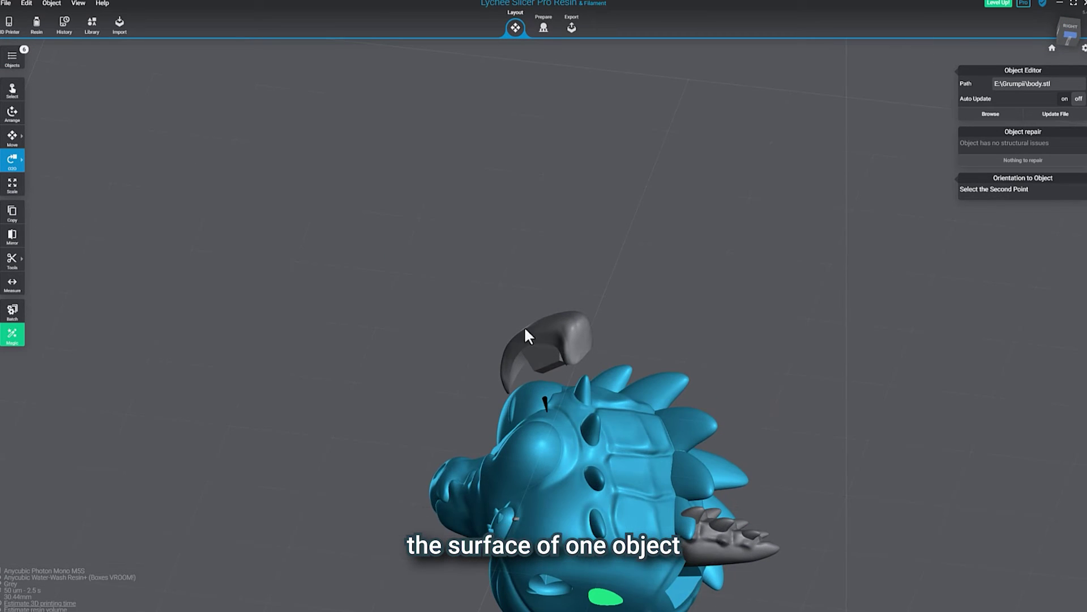
pyautogui.click(553, 367)
pyautogui.moveTo(656, 362); pyautogui.dragTo(918, 448, button='right')
pyautogui.click(719, 360)
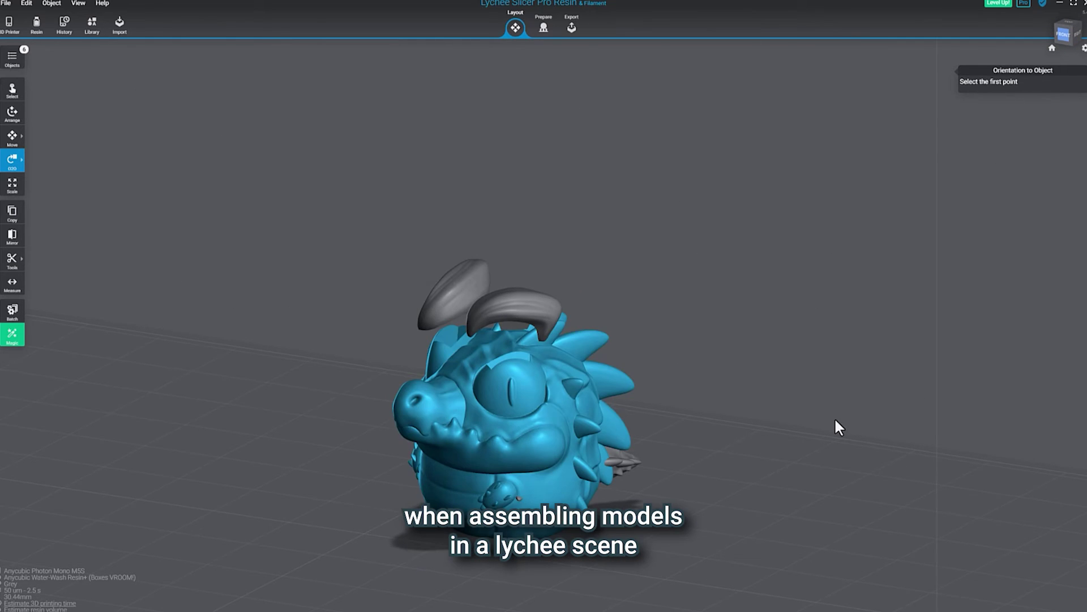
pyautogui.click(303, 371)
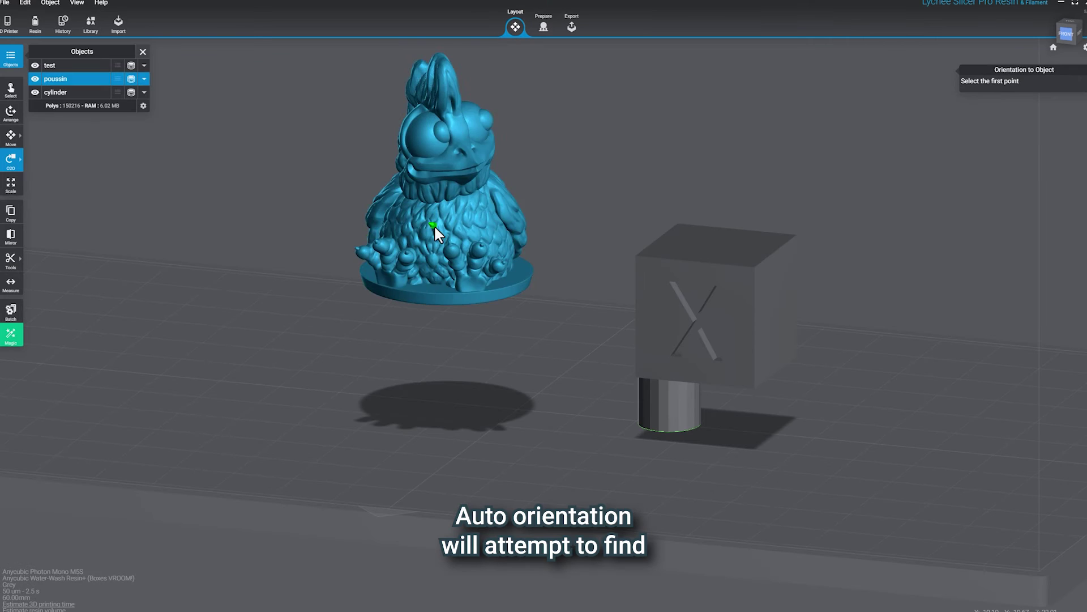
# Auto-orient the poussin figure and reset it to its original orientation.
pyautogui.click(11, 161)
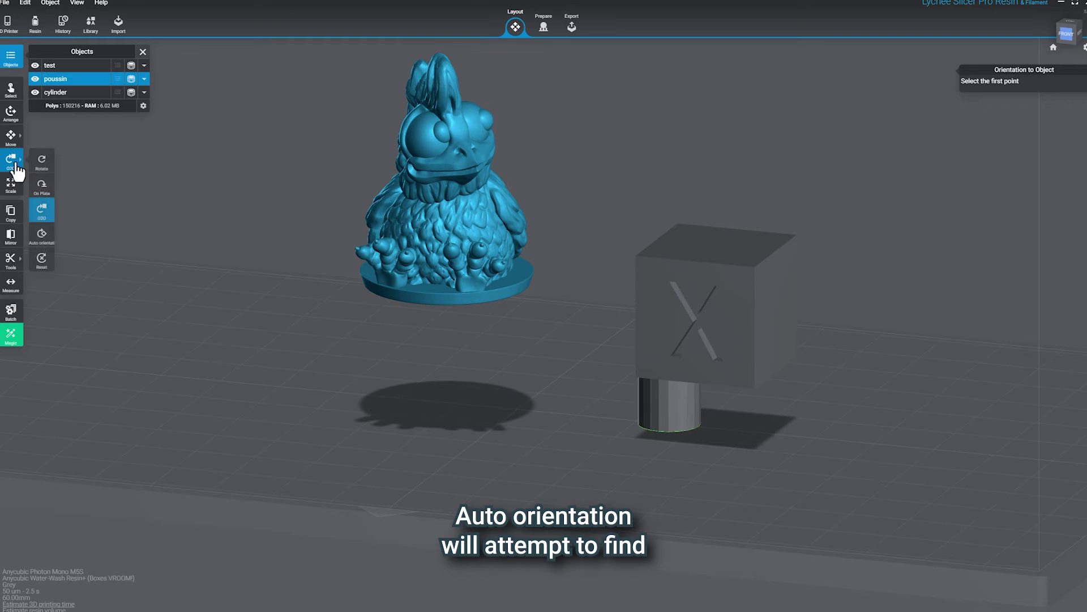
pyautogui.click(43, 235)
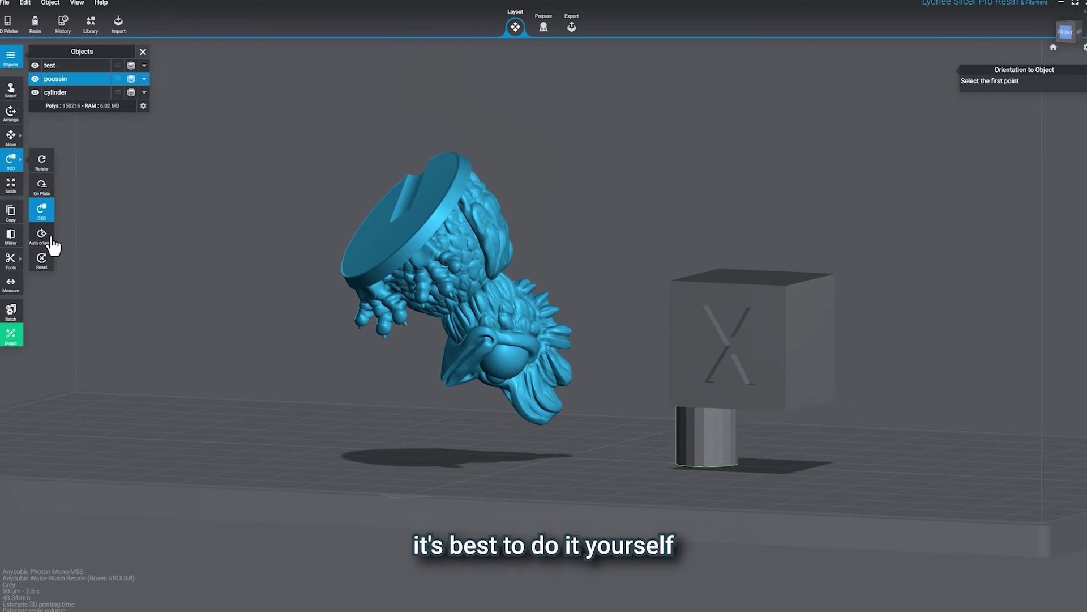
pyautogui.click(46, 264)
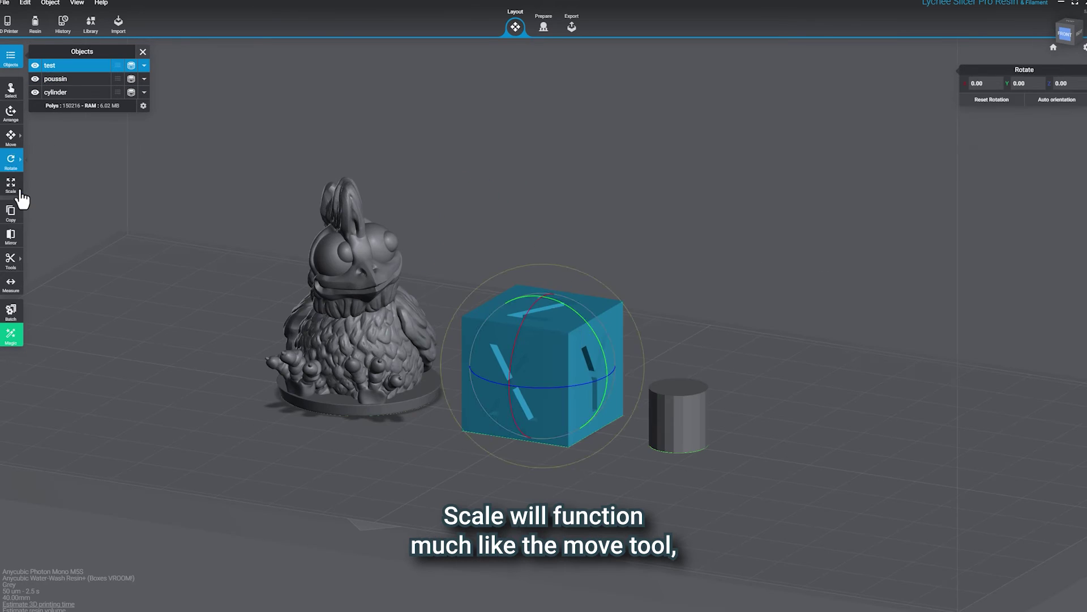
# Scale the test cube along one and two axes to about 54.4 mm in X, 43.5 mm in Y and 49.9 mm in Z.
pyautogui.click(10, 184)
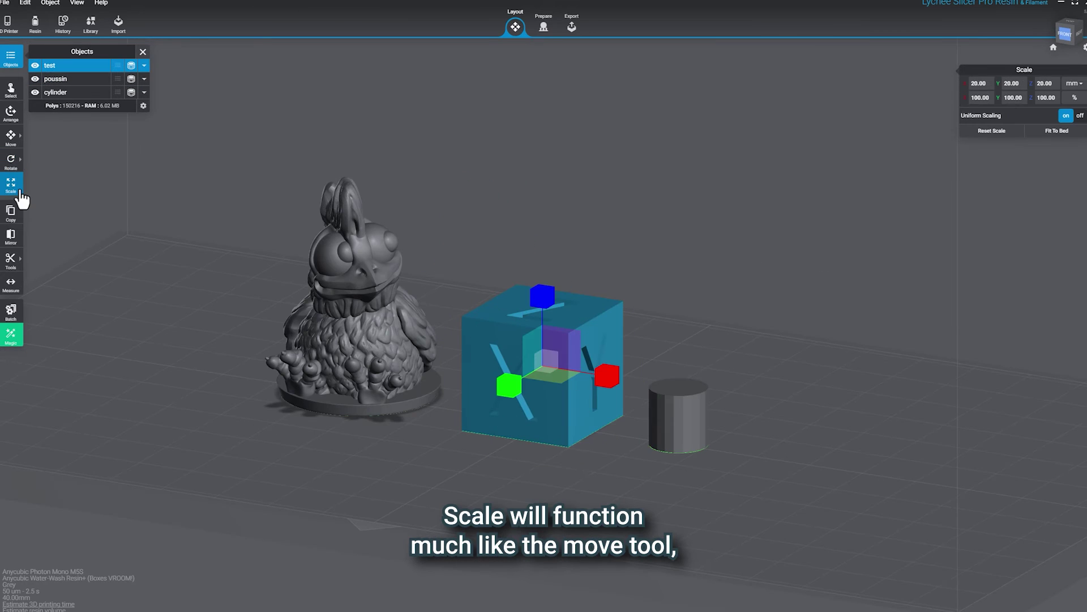
pyautogui.moveTo(596, 378)
pyautogui.mouseDown()
pyautogui.moveTo(642, 386)
pyautogui.moveTo(605, 379)
pyautogui.mouseUp()
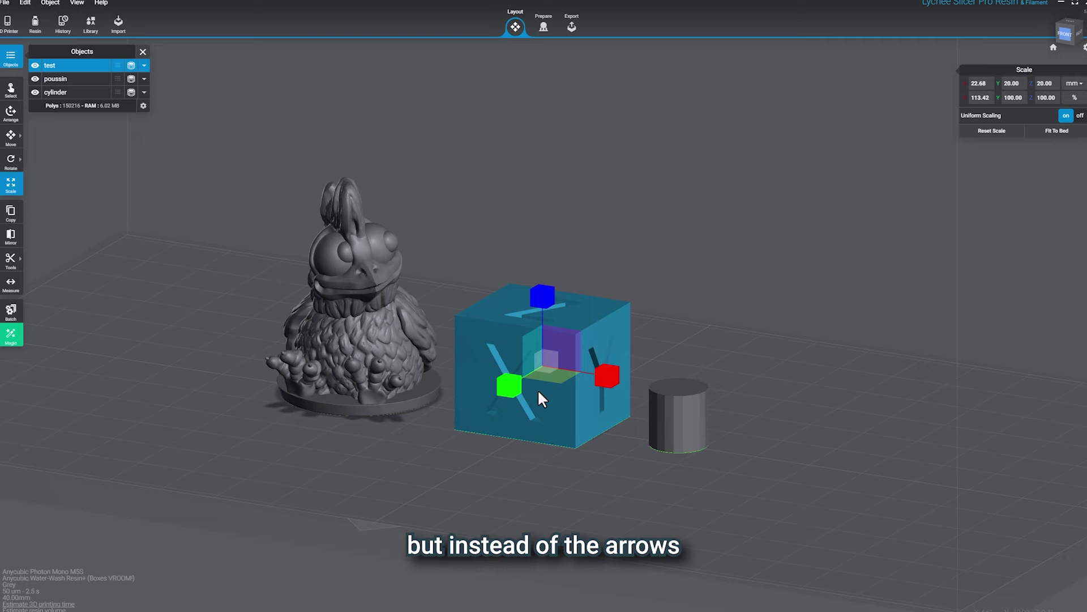
pyautogui.moveTo(509, 387)
pyautogui.mouseDown()
pyautogui.moveTo(473, 397)
pyautogui.moveTo(491, 392)
pyautogui.mouseUp()
pyautogui.moveTo(545, 301); pyautogui.dragTo(548, 358)
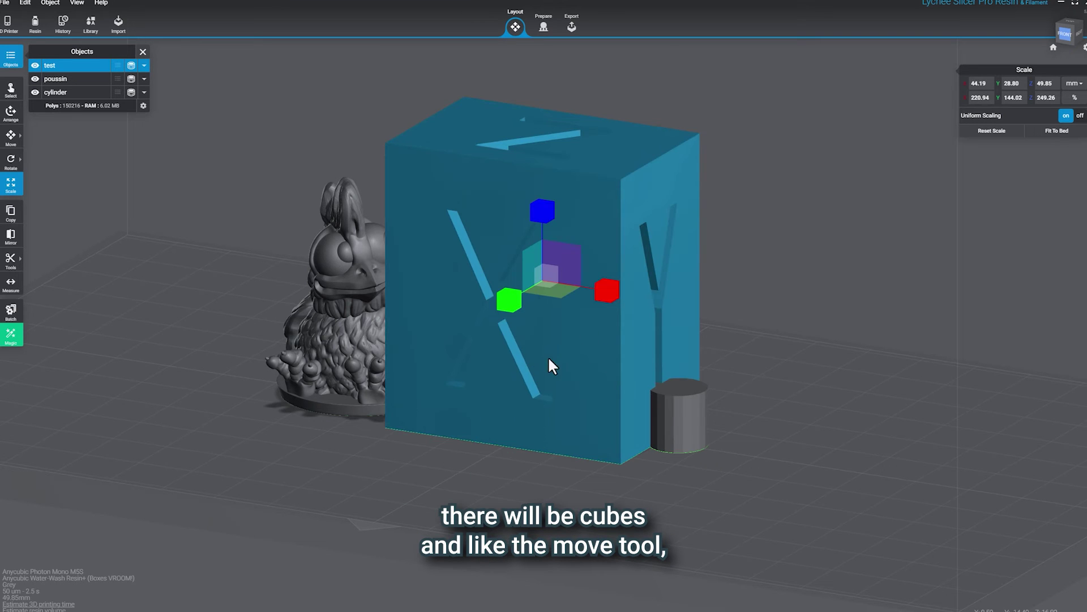
pyautogui.moveTo(549, 295); pyautogui.dragTo(648, 269)
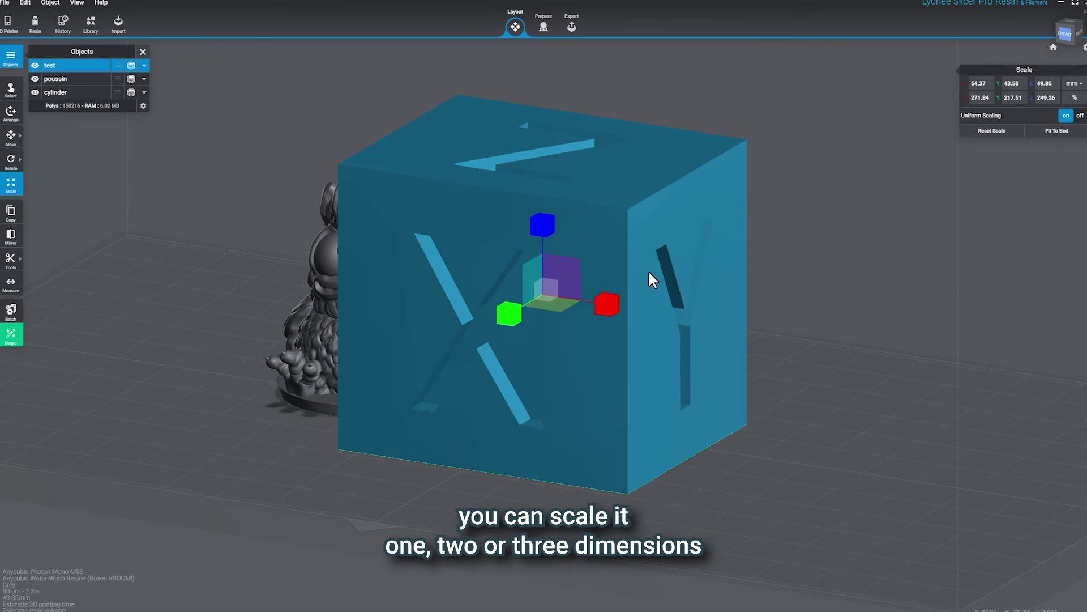
# Shrink the test cube proportionally in all three dimensions, and set its X size to 20 mm with uniform scaling on.
pyautogui.moveTo(558, 297); pyautogui.dragTo(515, 312)
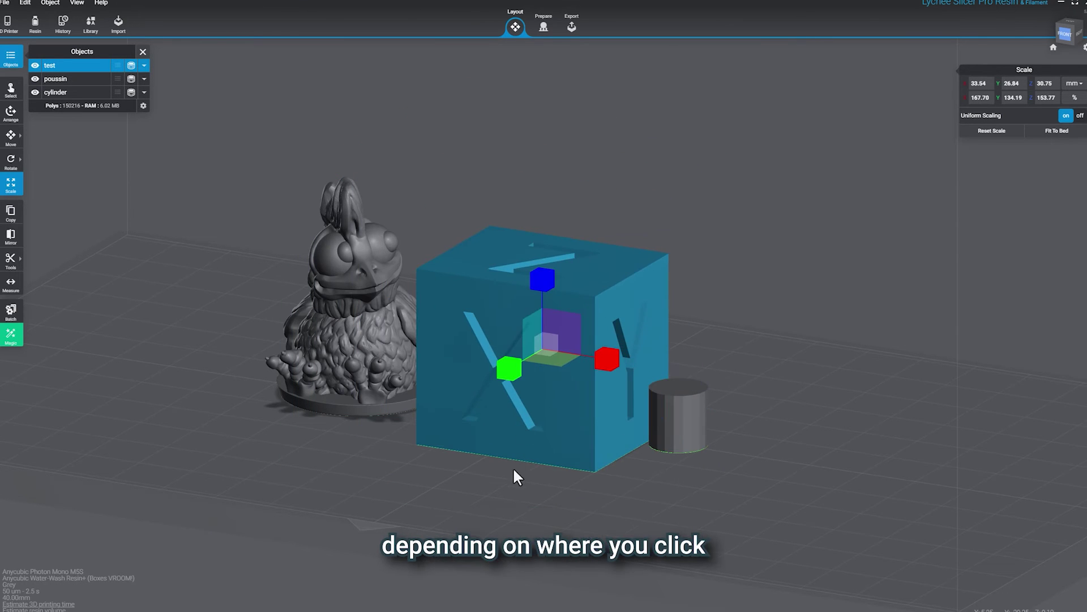
pyautogui.press('s')
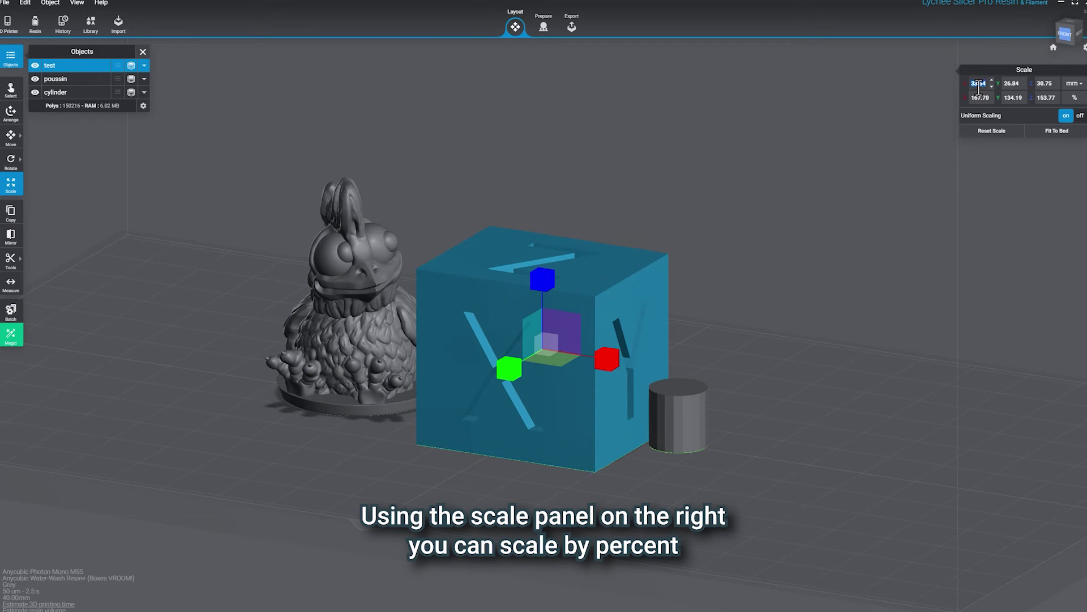
pyautogui.write('20')
pyautogui.press('Return')
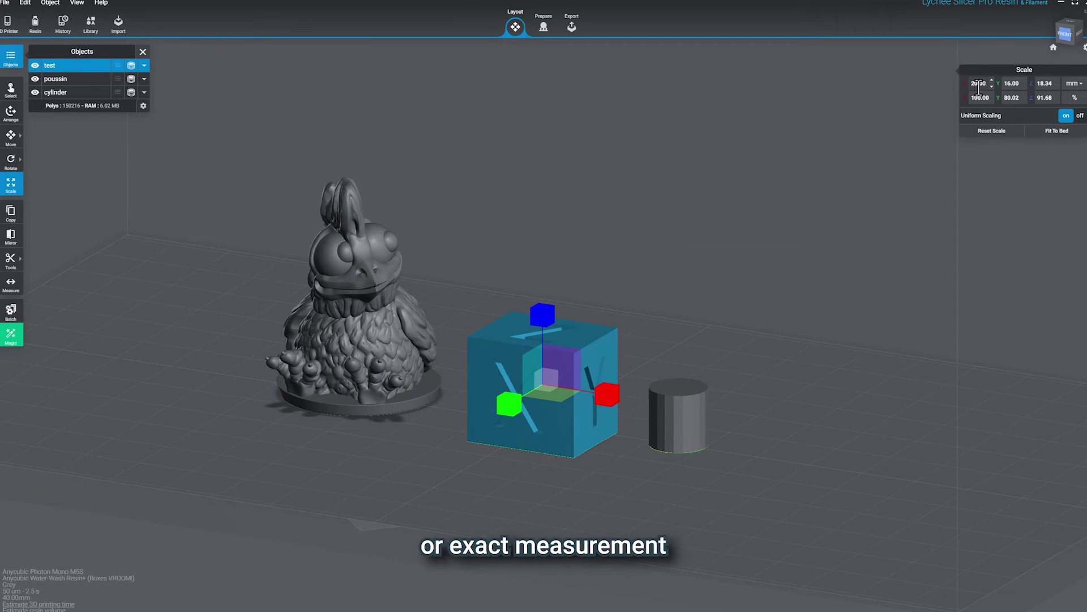
# Scale the whole test cube proportionally by setting its X scale to 200%.
pyautogui.doubleClick(983, 97)
pyautogui.write('20')
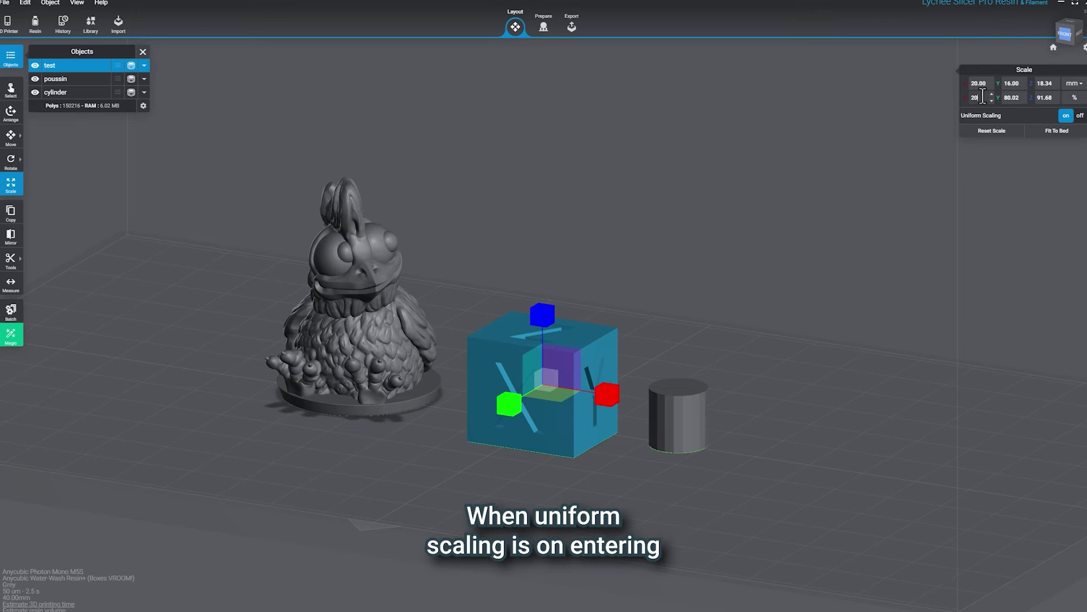
pyautogui.write('0')
pyautogui.press('Return')
# Turn off uniform scaling, set only the test cube's Y scale to 10%, and clear the selection.
pyautogui.click(1080, 115)
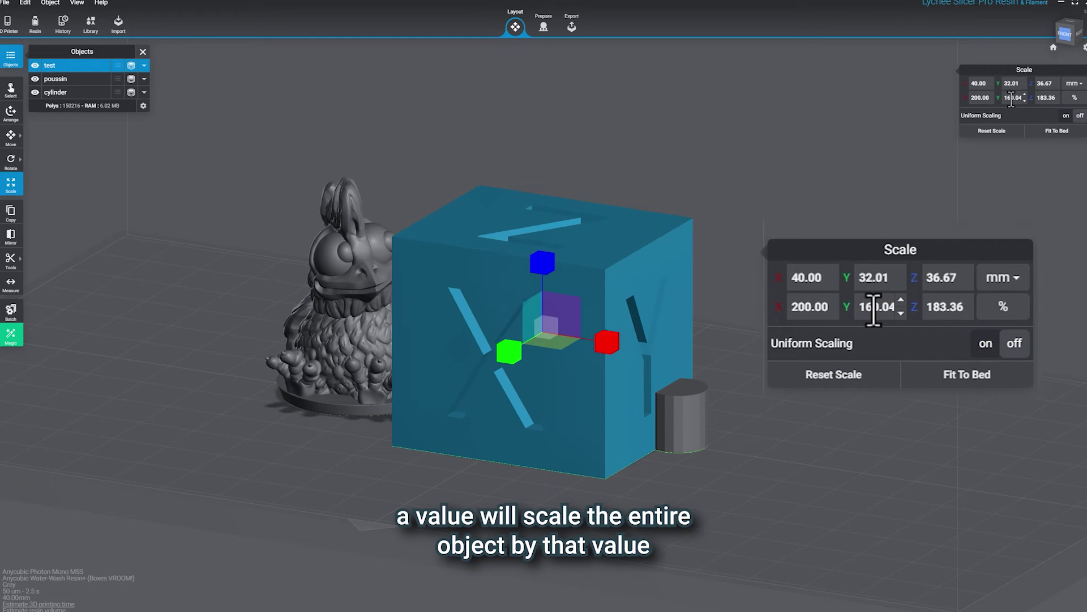
pyautogui.write('10')
pyautogui.press('Return')
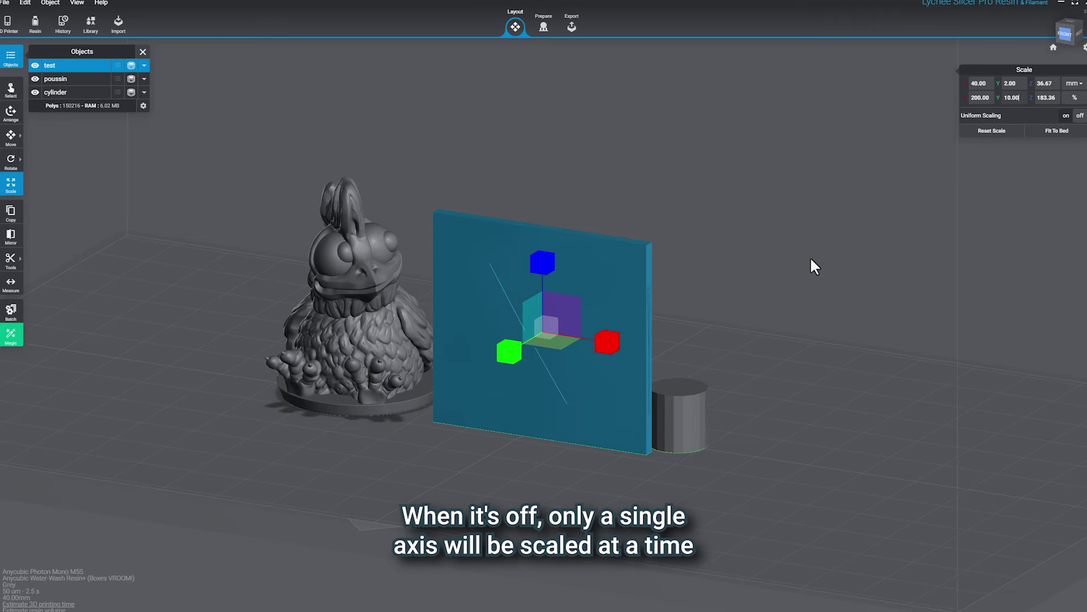
pyautogui.click(810, 256)
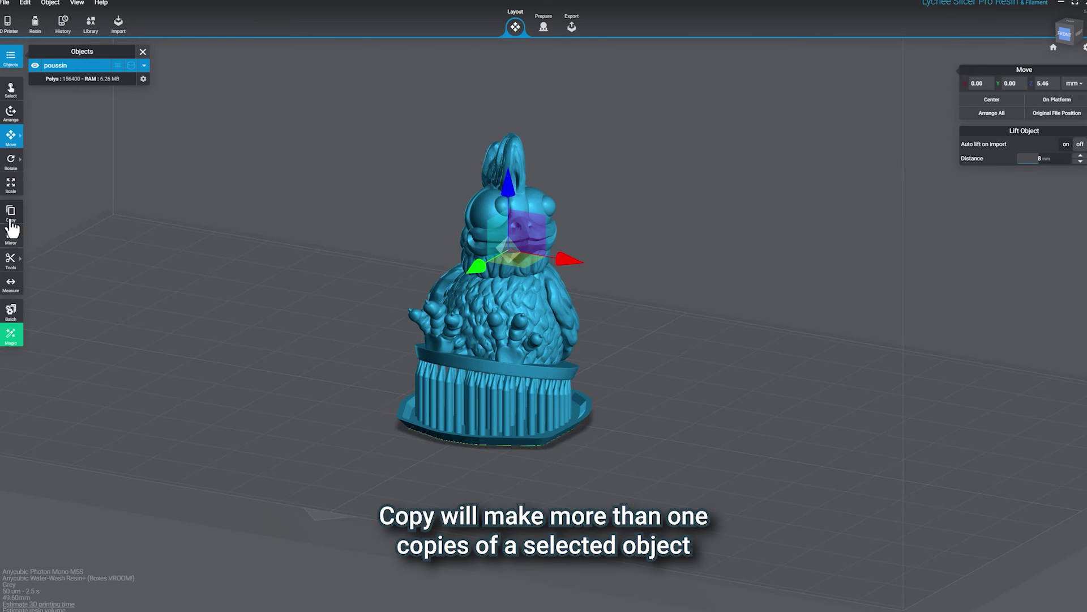
# Duplicate the supported poussin as 3 auto-arranged copies and section all the figures horizontally to view their hollow interiors.
pyautogui.click(12, 218)
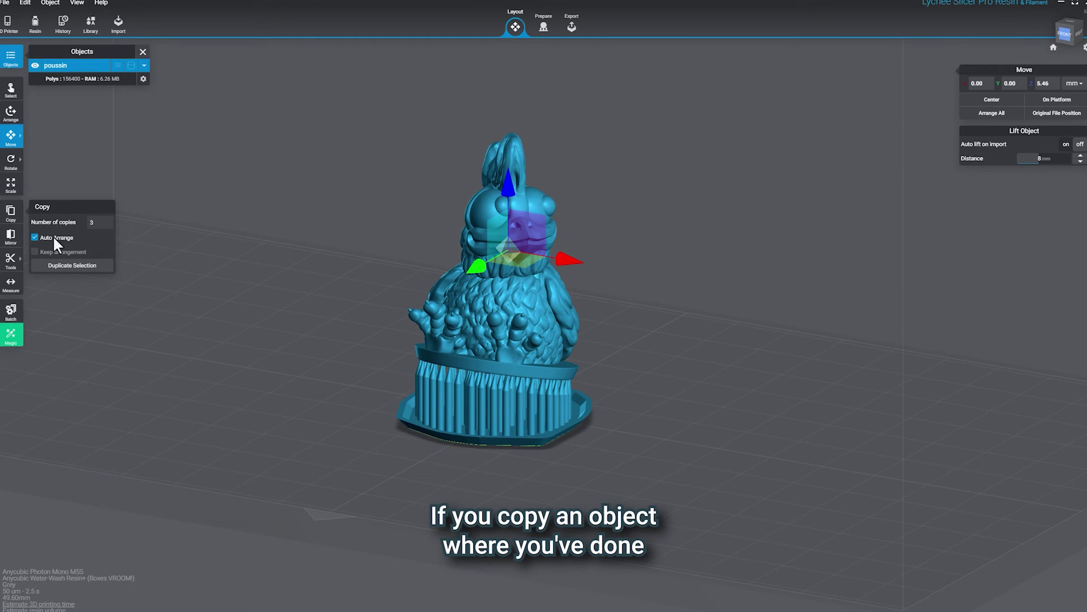
pyautogui.click(60, 267)
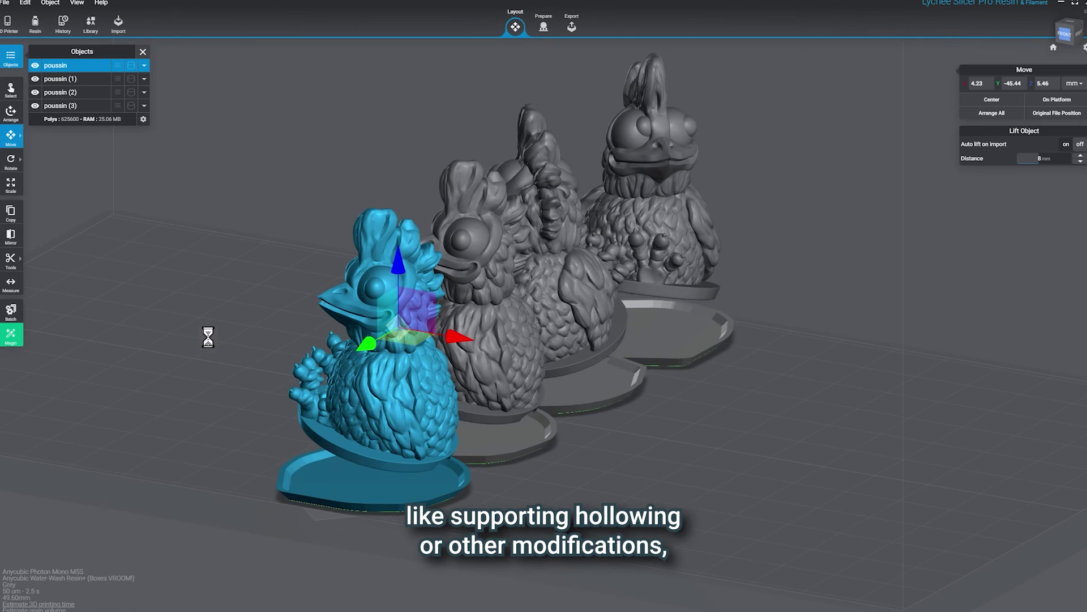
pyautogui.moveTo(252, 401); pyautogui.dragTo(530, 403)
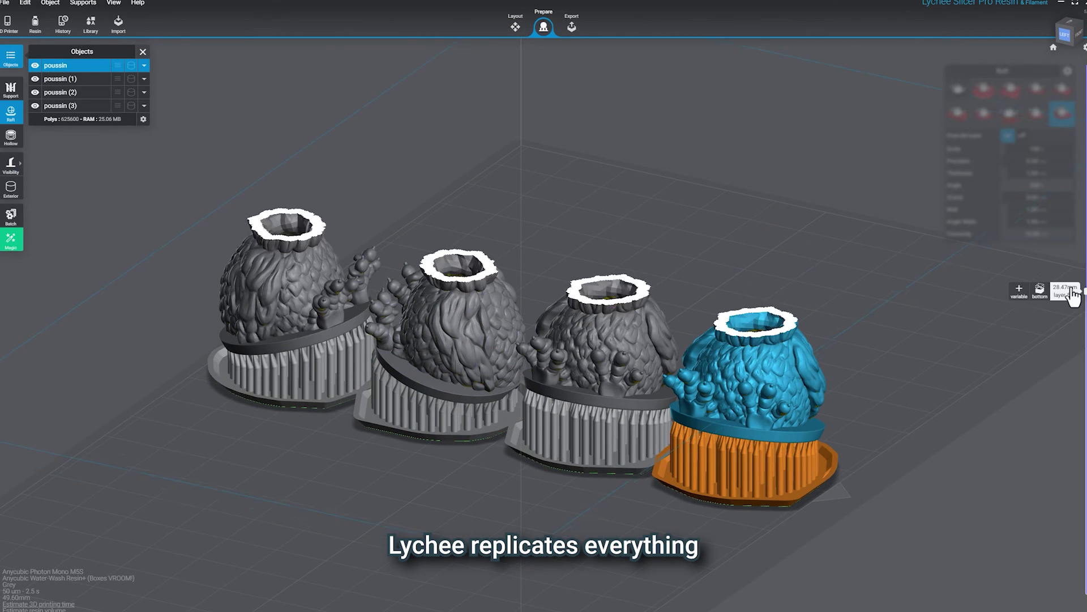
pyautogui.moveTo(1068, 292); pyautogui.dragTo(1068, 457)
pyautogui.click(957, 351)
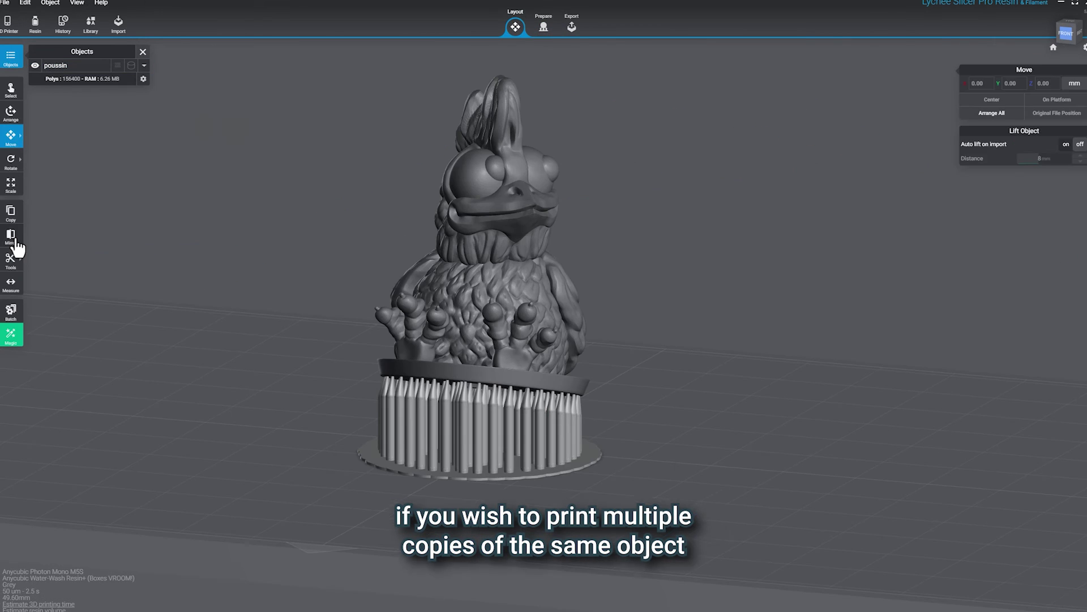
# Mirror the supported poussin figure along the X axis.
pyautogui.click(17, 248)
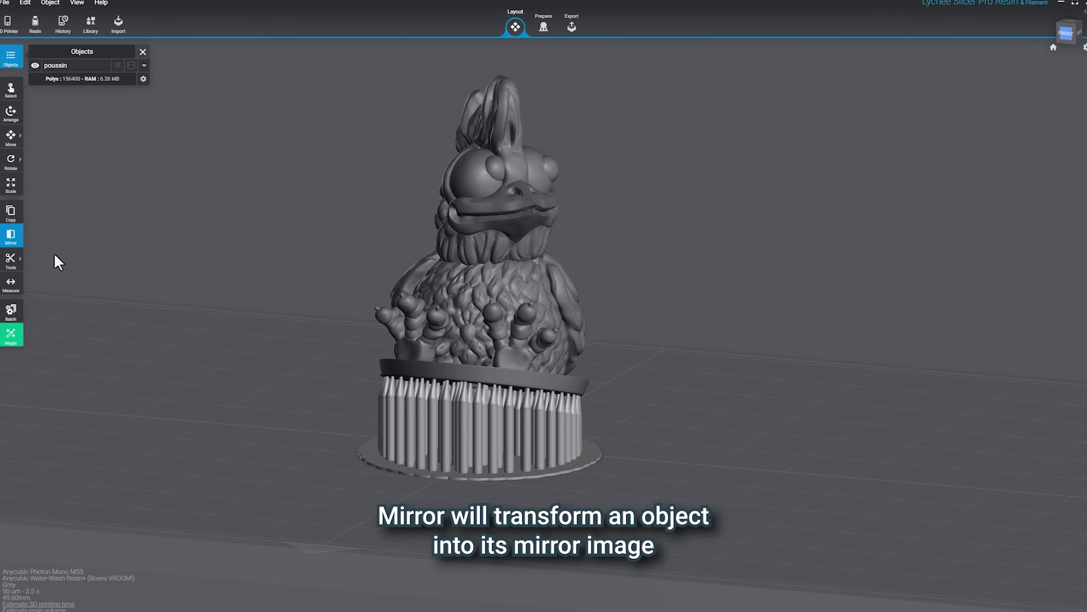
pyautogui.click(489, 279)
pyautogui.moveTo(552, 281); pyautogui.dragTo(570, 331, button='right')
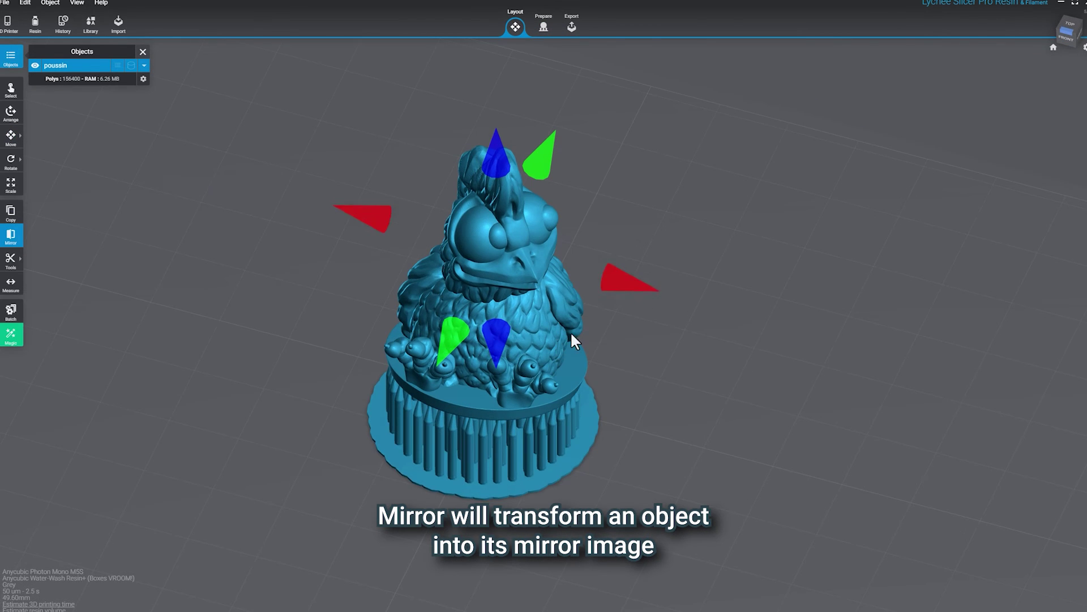
pyautogui.click(688, 309)
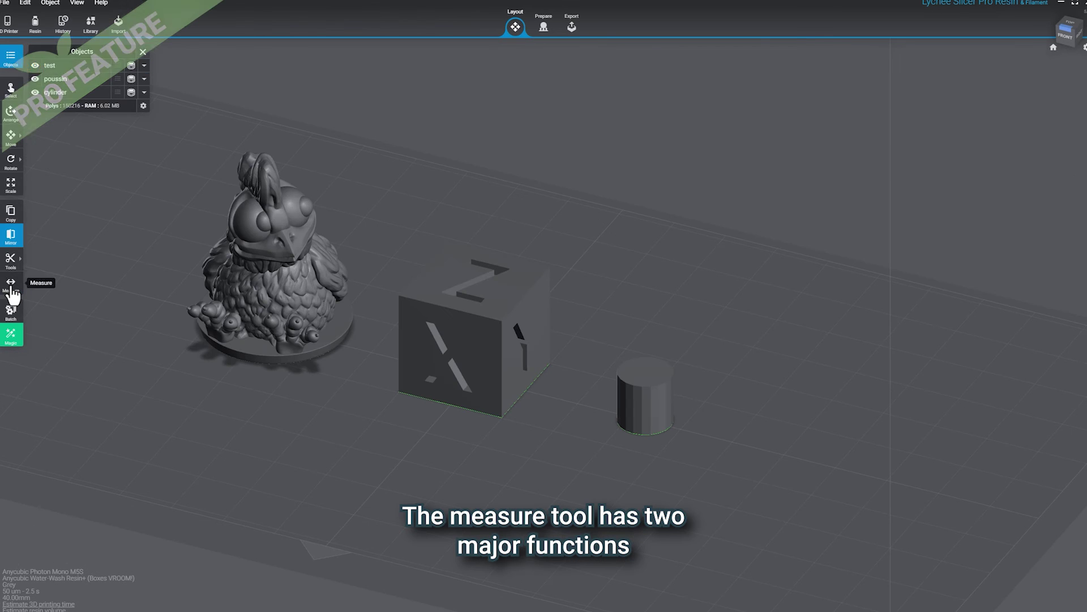
# Measure the distance between two points on opposite sides of the poussin's round base.
pyautogui.click(11, 285)
pyautogui.click(180, 319)
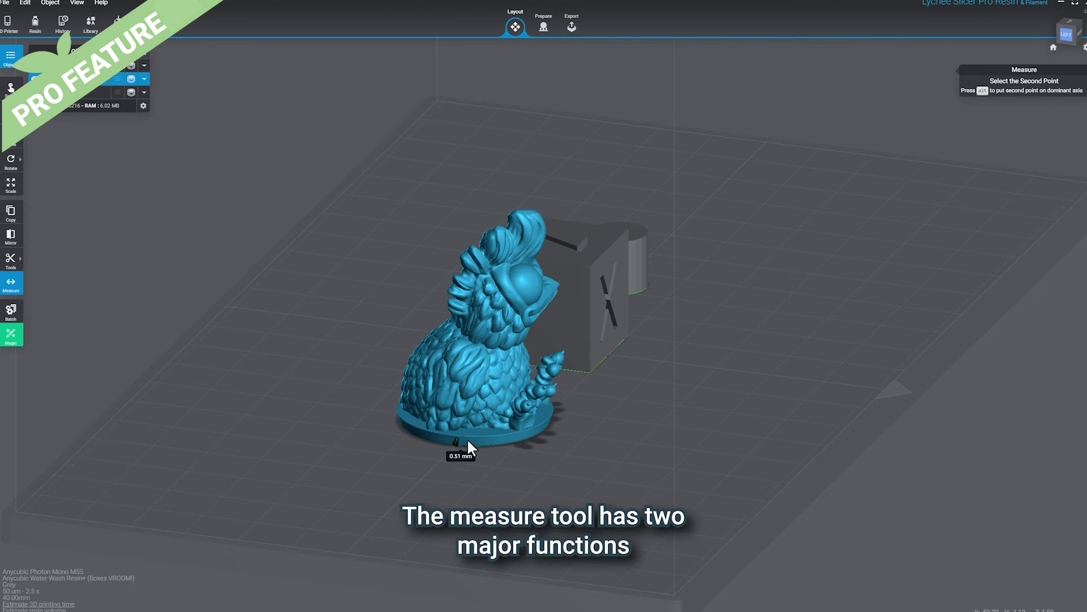
pyautogui.click(452, 340)
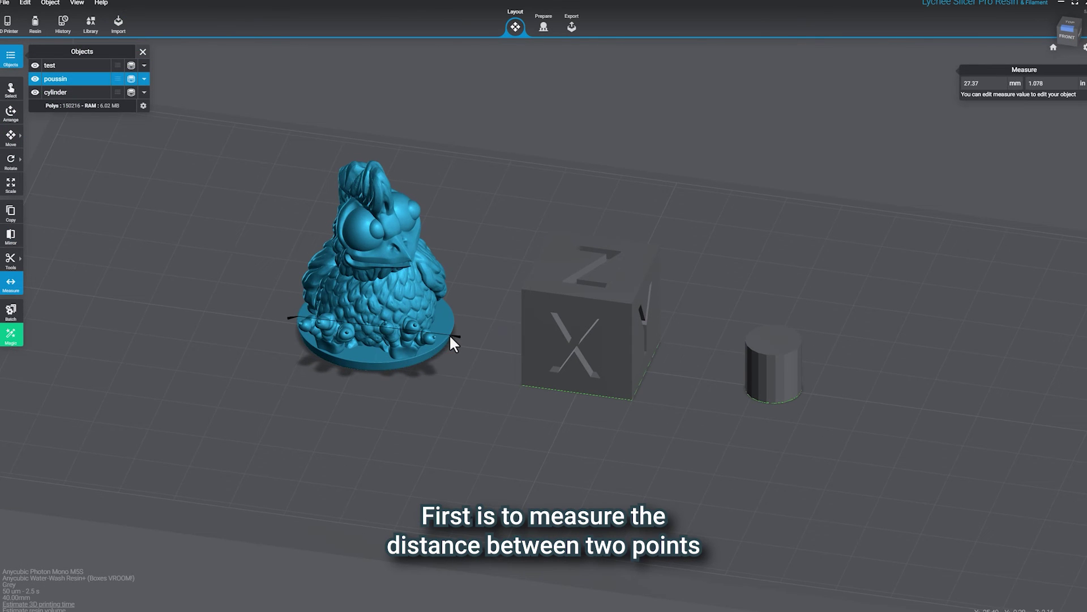
pyautogui.moveTo(458, 341); pyautogui.dragTo(445, 364, button='right')
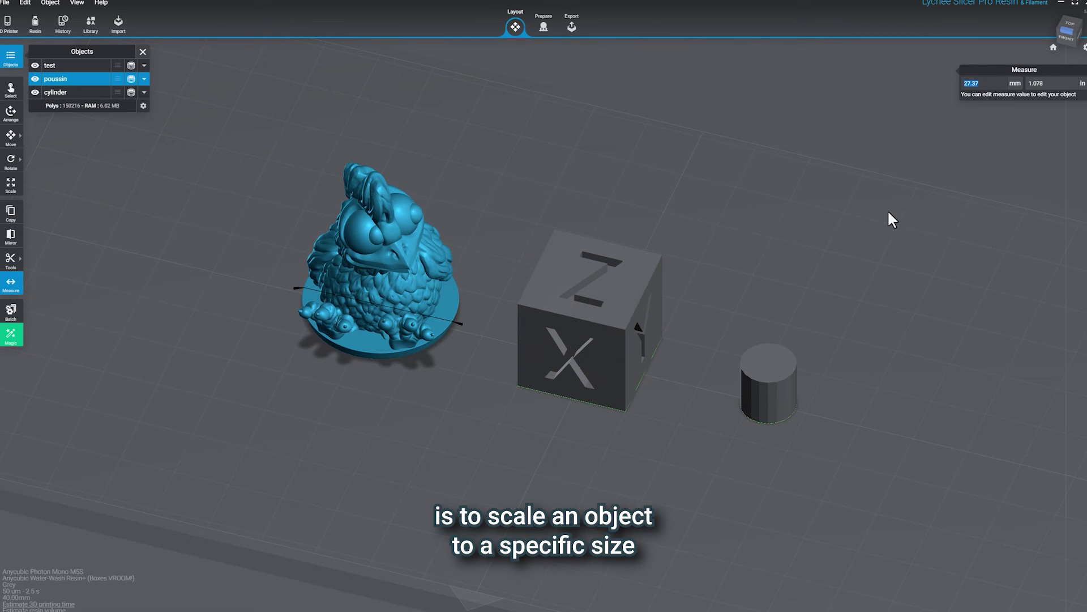
# Measure across the cylinder's top face and set that distance to 27.37 mm to scale the cylinder.
pyautogui.click(792, 379)
pyautogui.click(788, 379)
pyautogui.moveTo(851, 411); pyautogui.dragTo(975, 372, button='right')
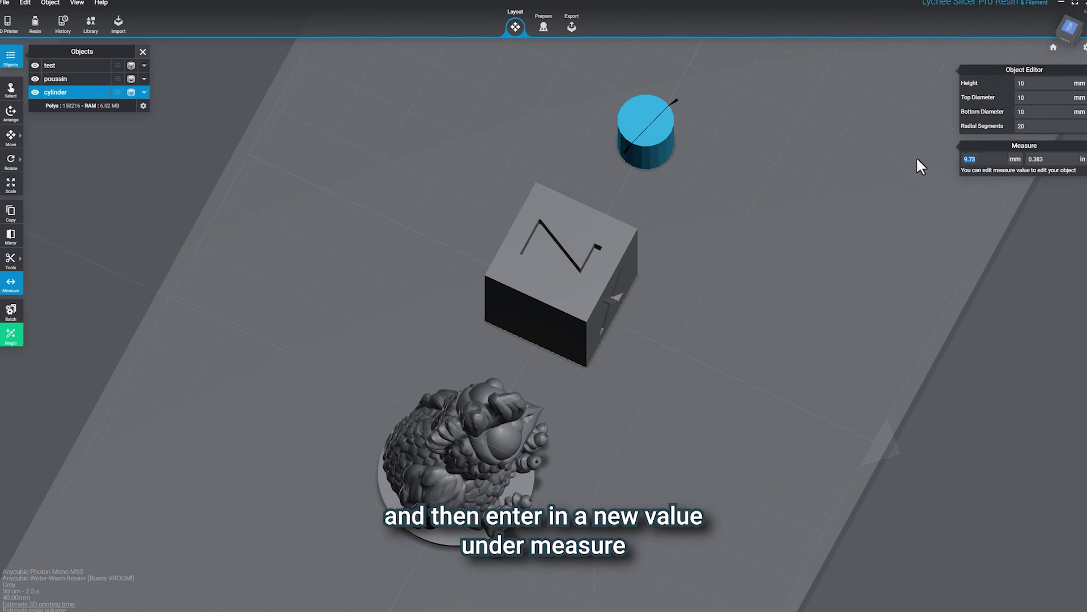
pyautogui.press('Return')
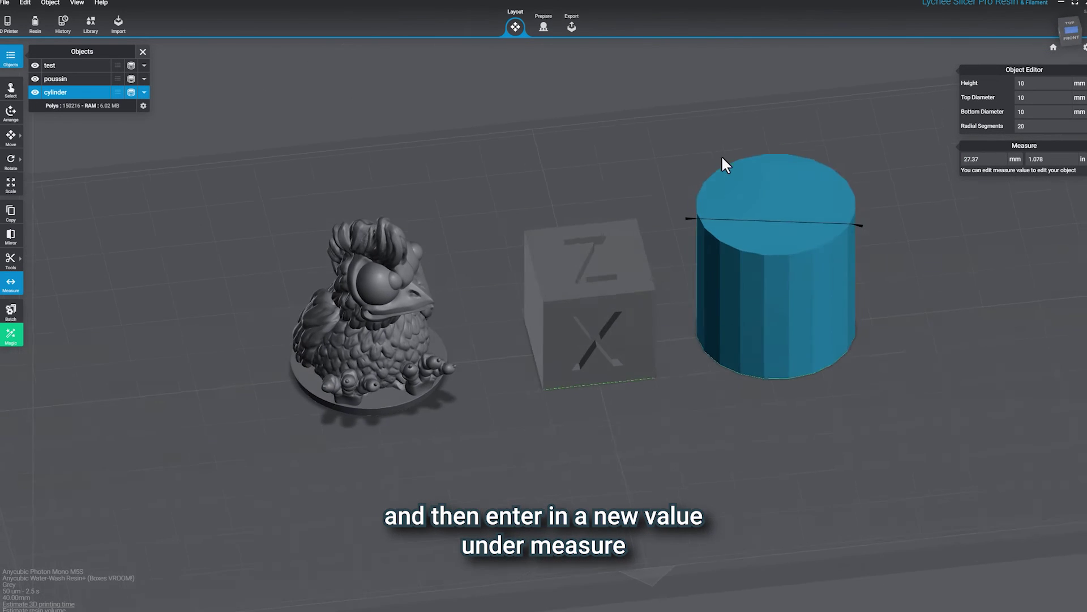
pyautogui.moveTo(722, 158); pyautogui.dragTo(628, 137, button='right')
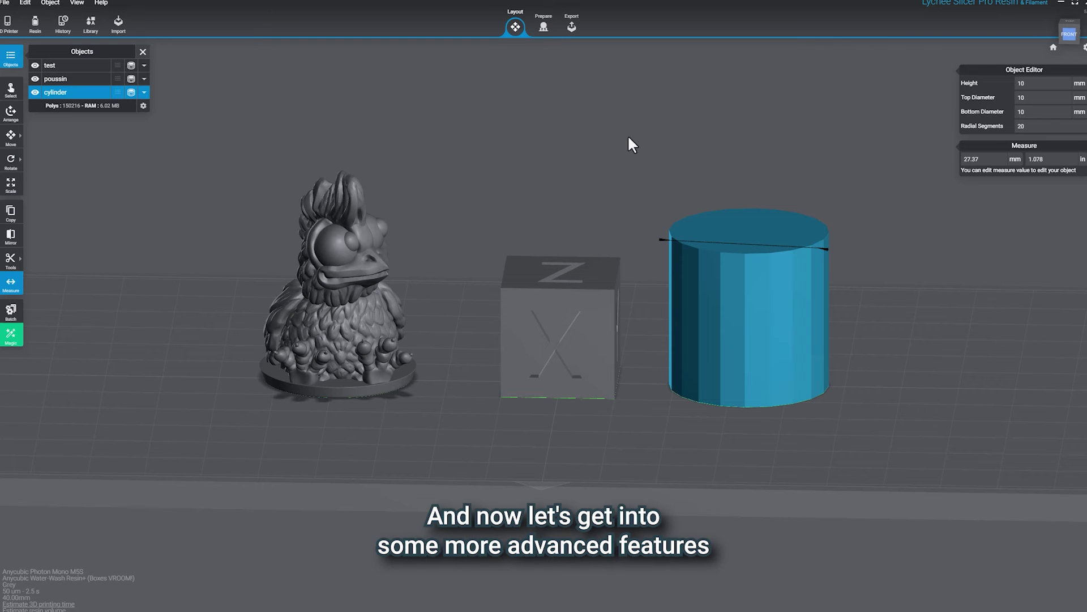
pyautogui.moveTo(629, 138); pyautogui.dragTo(560, 148, button='right')
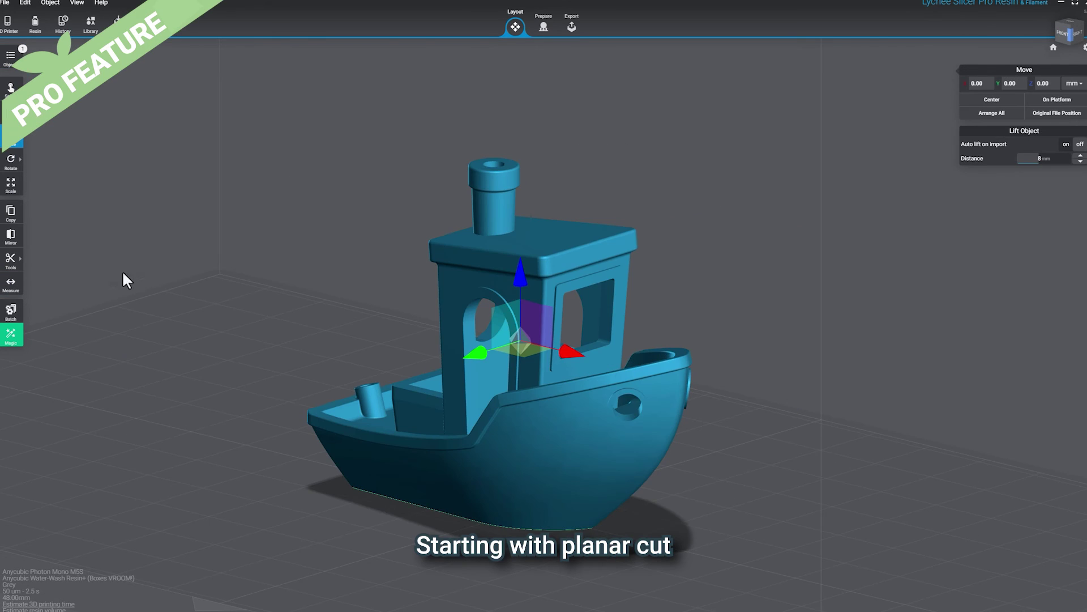
# Start a Planar Cut on the boat and position a slightly tilted cutting plane through the cabin walls, above the hull.
pyautogui.click(11, 262)
pyautogui.click(45, 247)
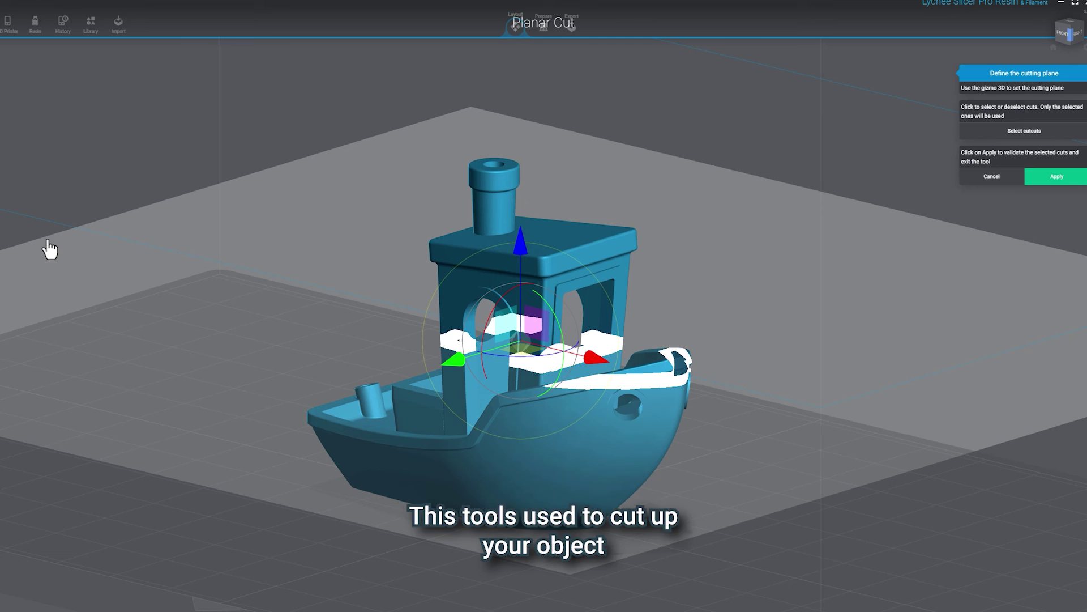
pyautogui.moveTo(522, 249); pyautogui.dragTo(521, 280)
pyautogui.moveTo(557, 352); pyautogui.dragTo(542, 332)
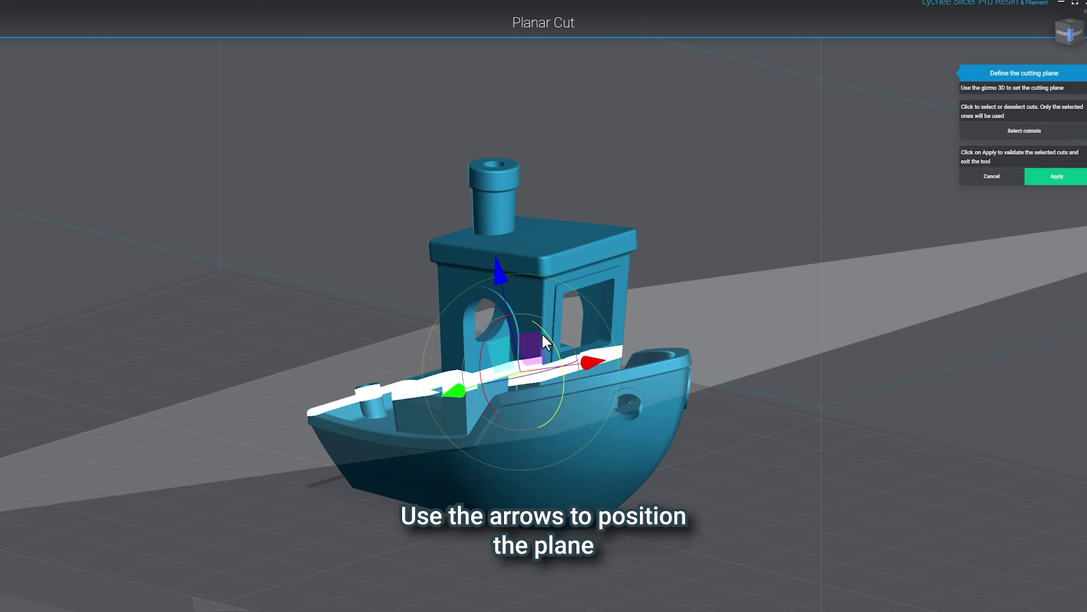
pyautogui.moveTo(505, 274); pyautogui.dragTo(500, 263)
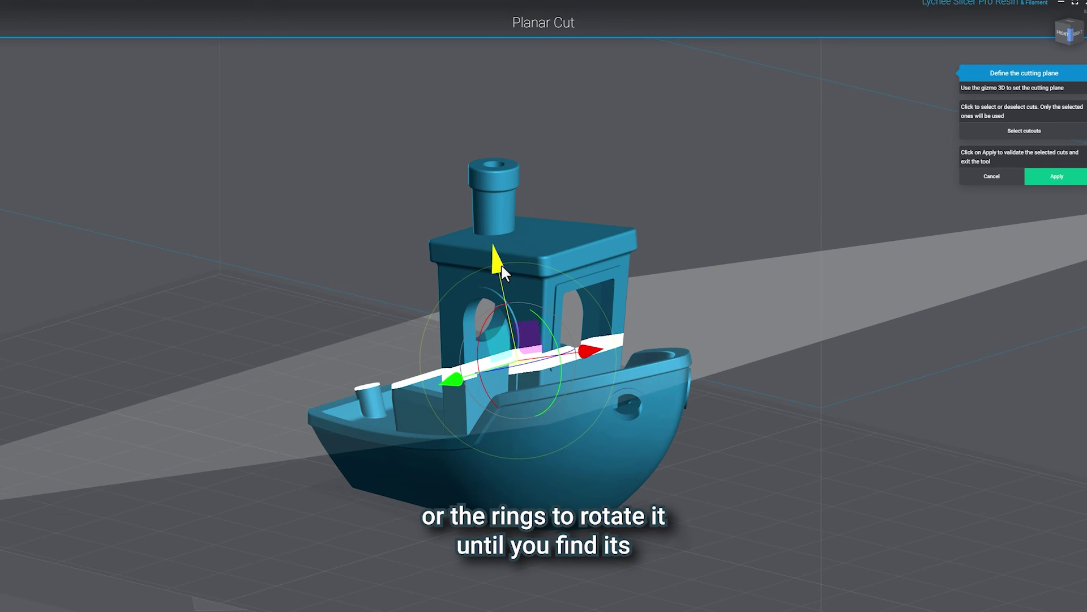
pyautogui.moveTo(549, 325); pyautogui.dragTo(546, 330)
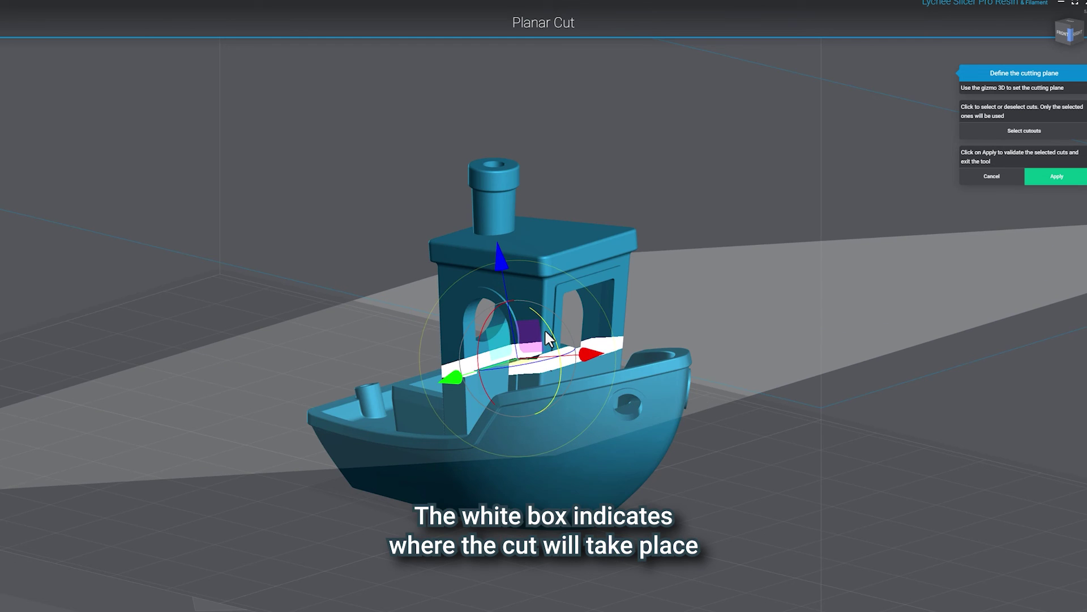
pyautogui.moveTo(546, 330); pyautogui.dragTo(724, 316, button='right')
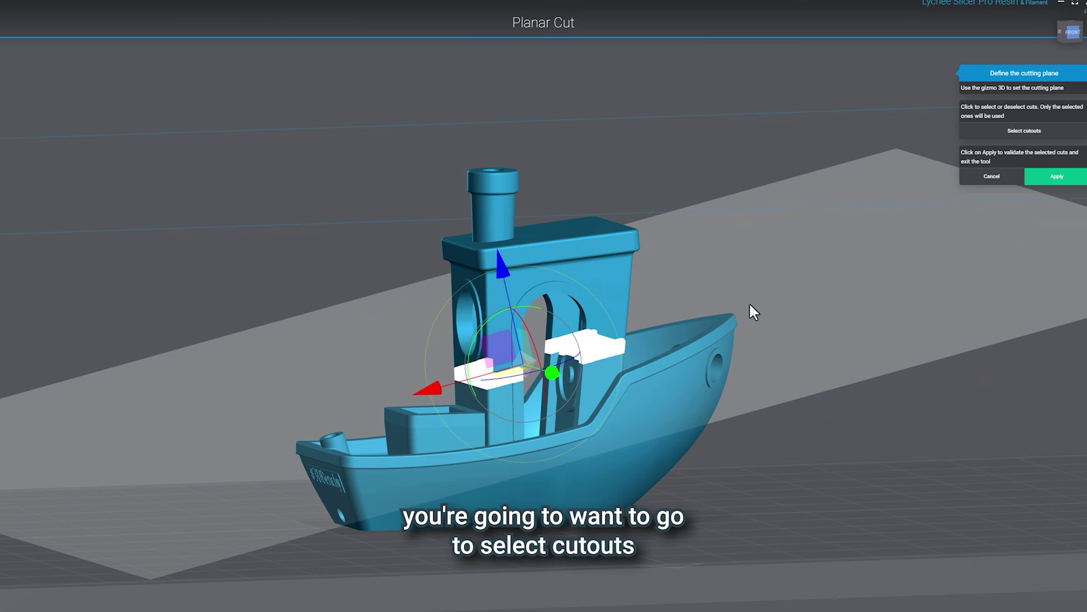
# Exclude the small inner cutout from the selected cuts, keep the two cabin wall cutouts, and apply the planar cut.
pyautogui.click(1004, 136)
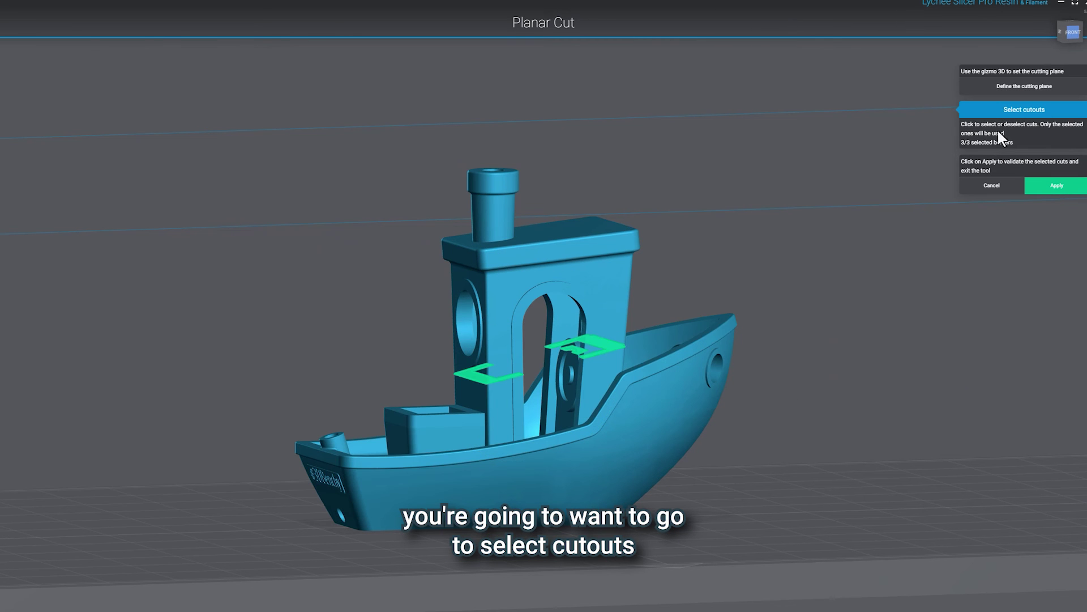
pyautogui.click(577, 349)
pyautogui.moveTo(711, 287); pyautogui.dragTo(603, 311, button='right')
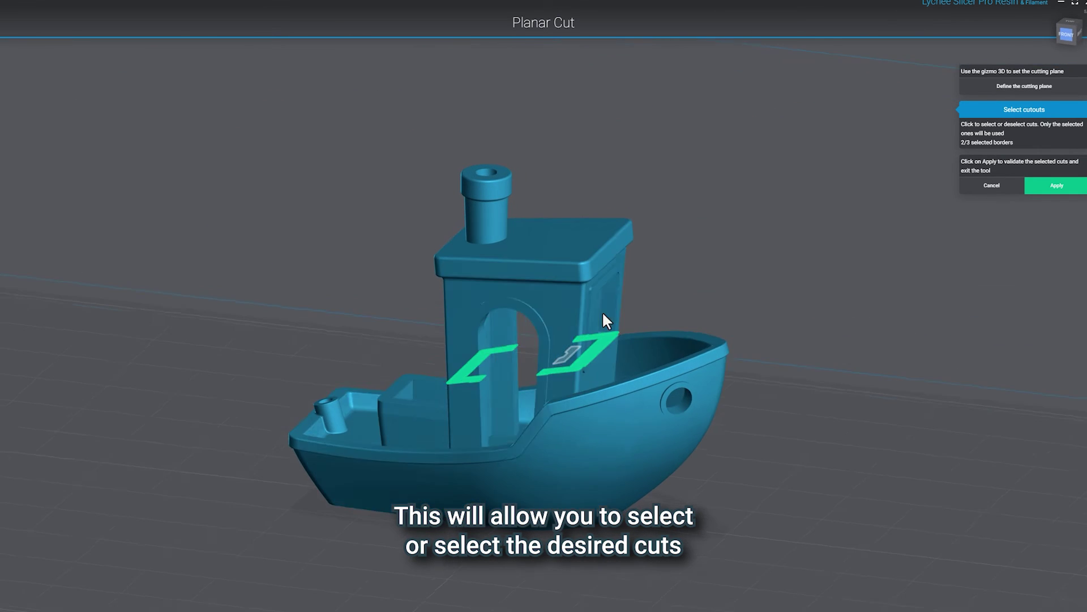
pyautogui.moveTo(602, 311); pyautogui.dragTo(696, 308)
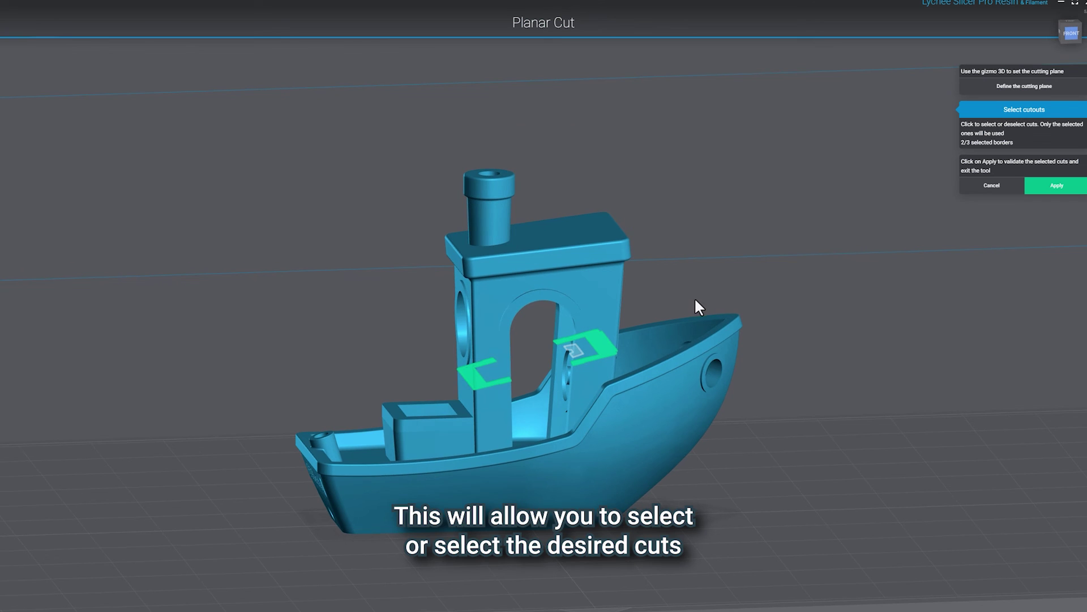
pyautogui.click(1038, 195)
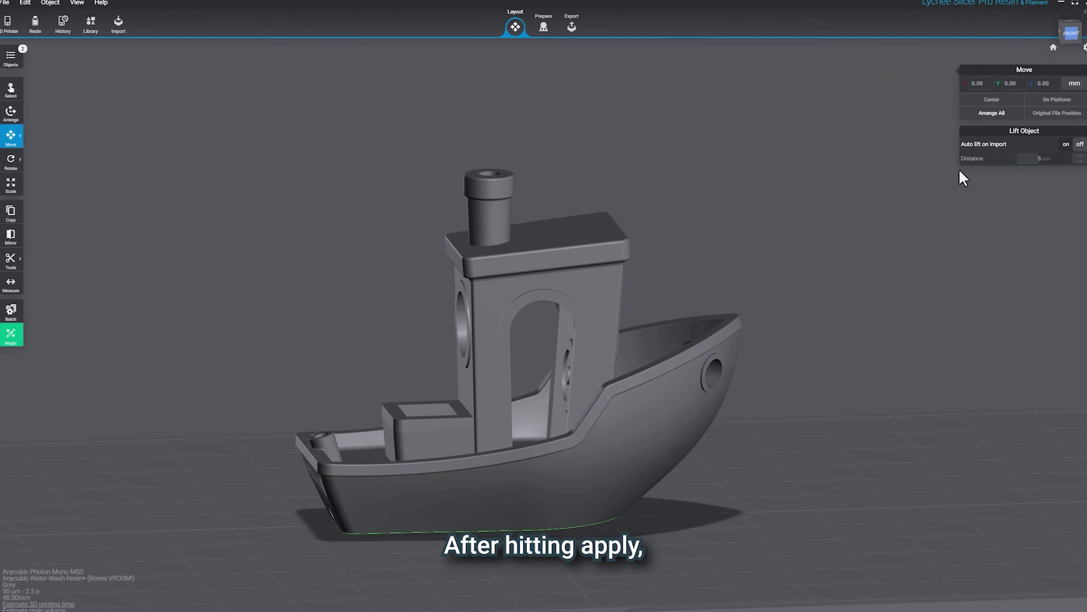
# Select only the cut-off cabin part, benchy-cut-11, and raise it along Z away from the hull.
pyautogui.click(584, 255)
pyautogui.click(22, 71)
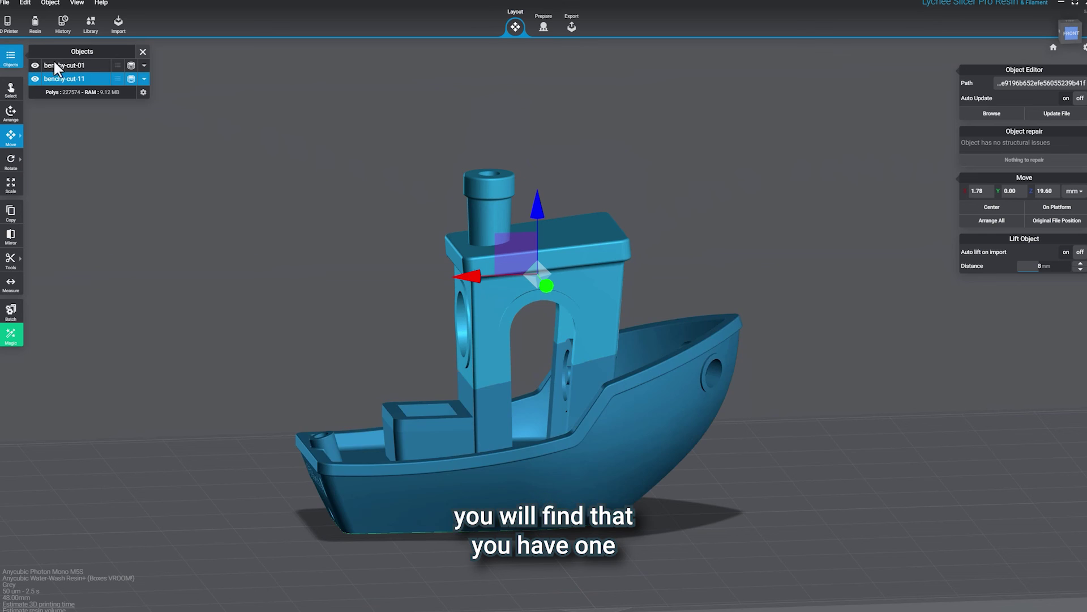
pyautogui.click(84, 64)
pyautogui.click(79, 78)
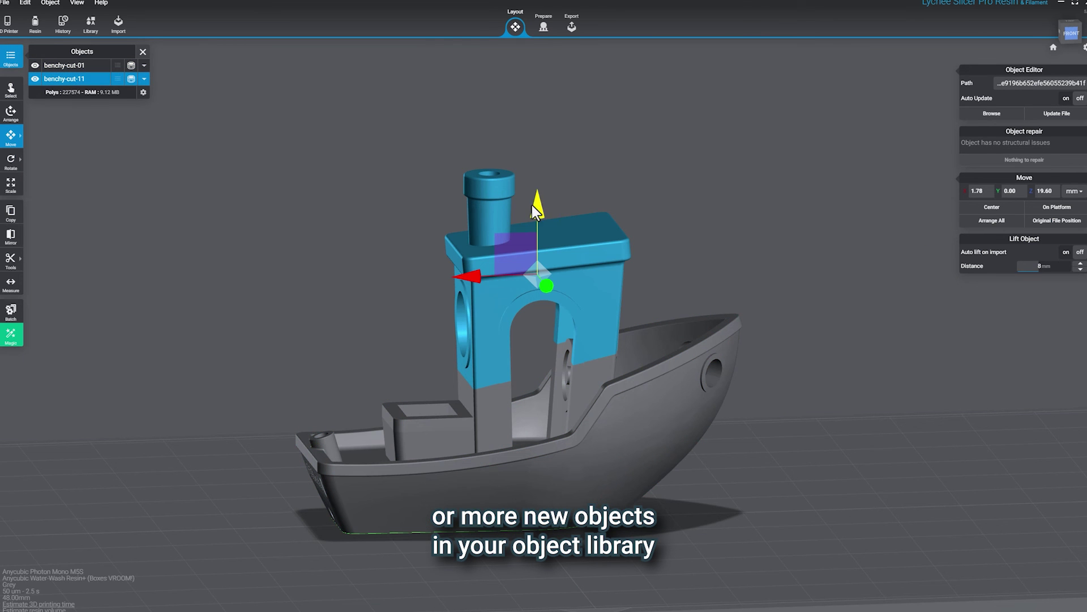
pyautogui.moveTo(537, 210); pyautogui.dragTo(534, 156)
pyautogui.moveTo(626, 186); pyautogui.dragTo(613, 206)
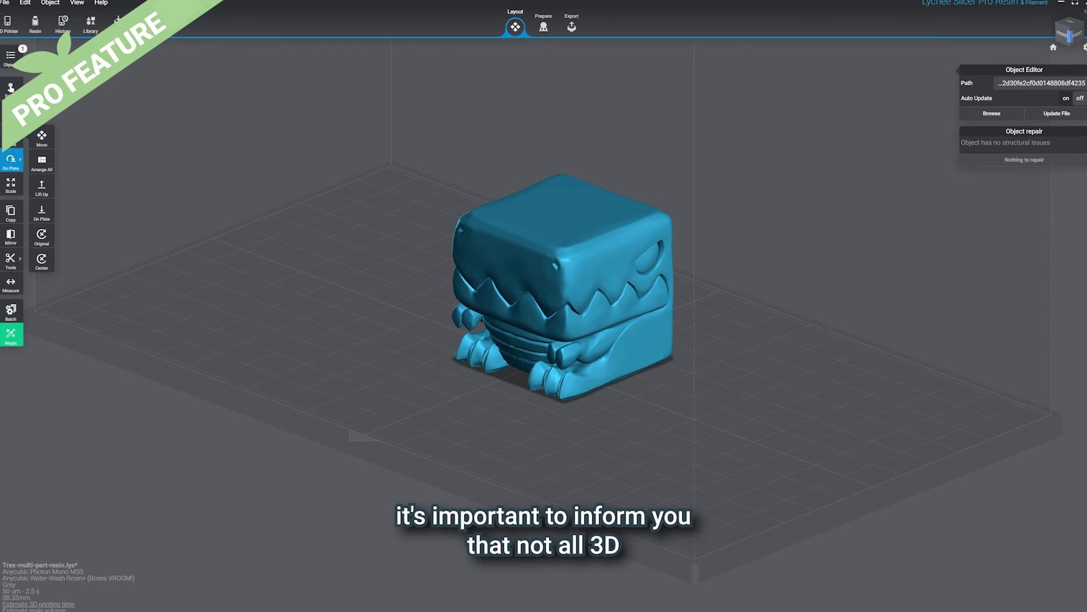
# Split the T-Rex model into its individual parts and select one of the separated arms.
pyautogui.click(12, 141)
pyautogui.click(495, 472)
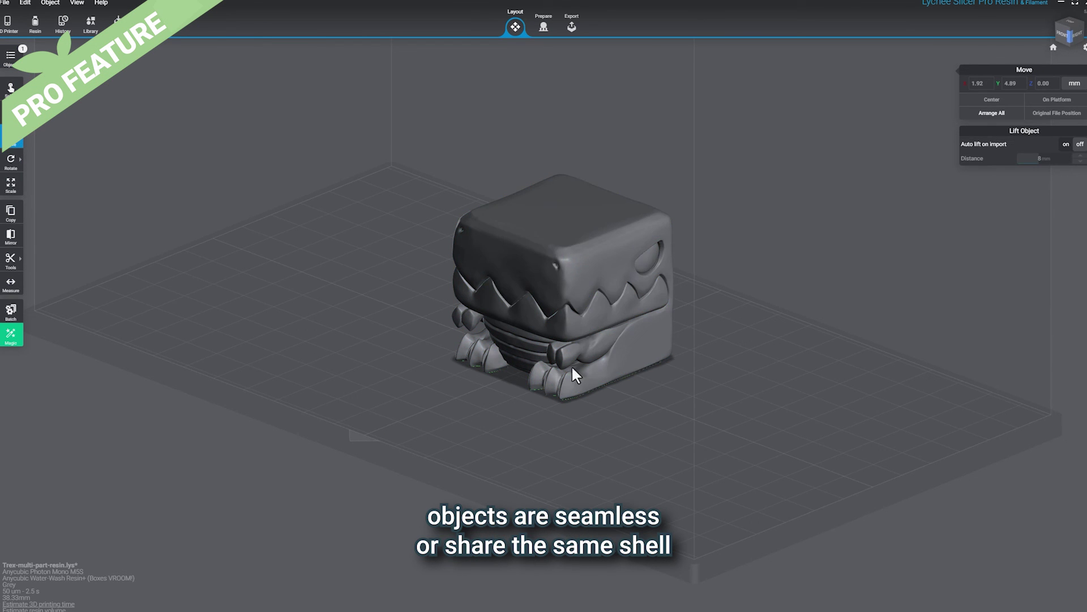
pyautogui.click(579, 311)
pyautogui.moveTo(11, 262)
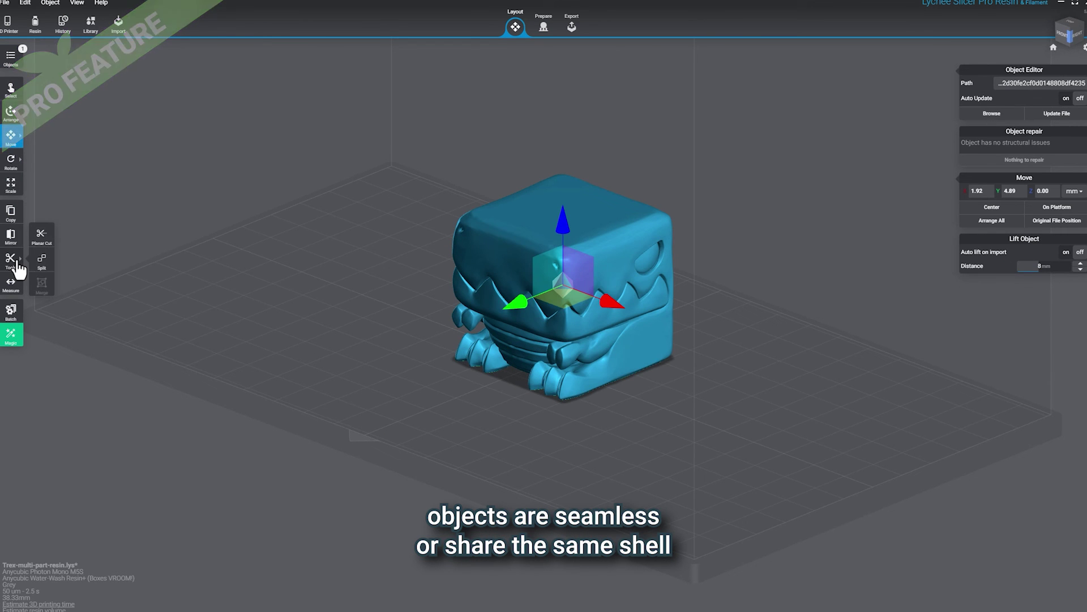
pyautogui.click(47, 271)
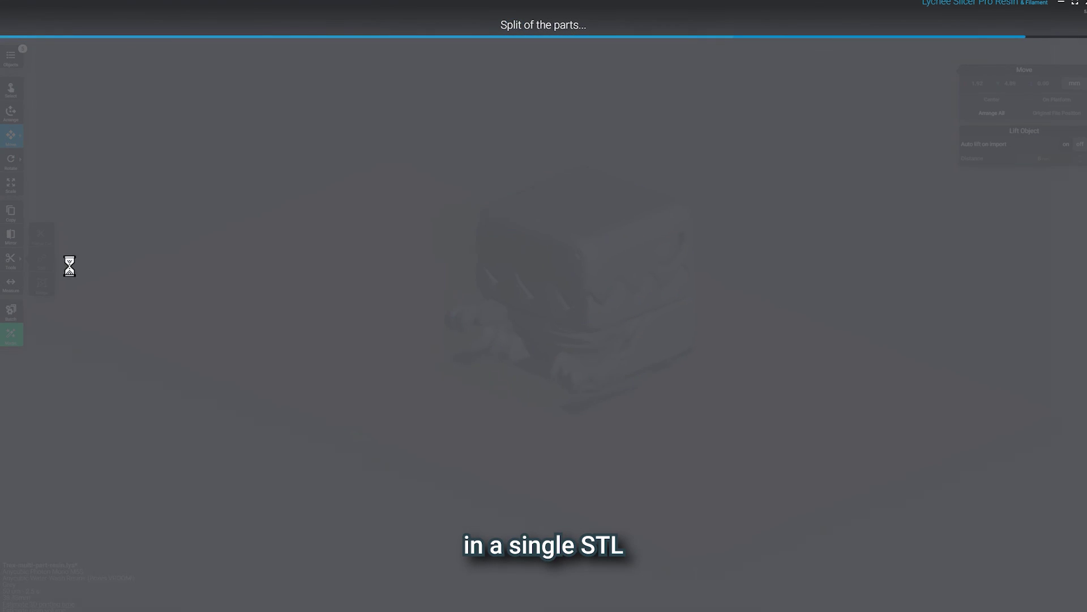
pyautogui.click(589, 354)
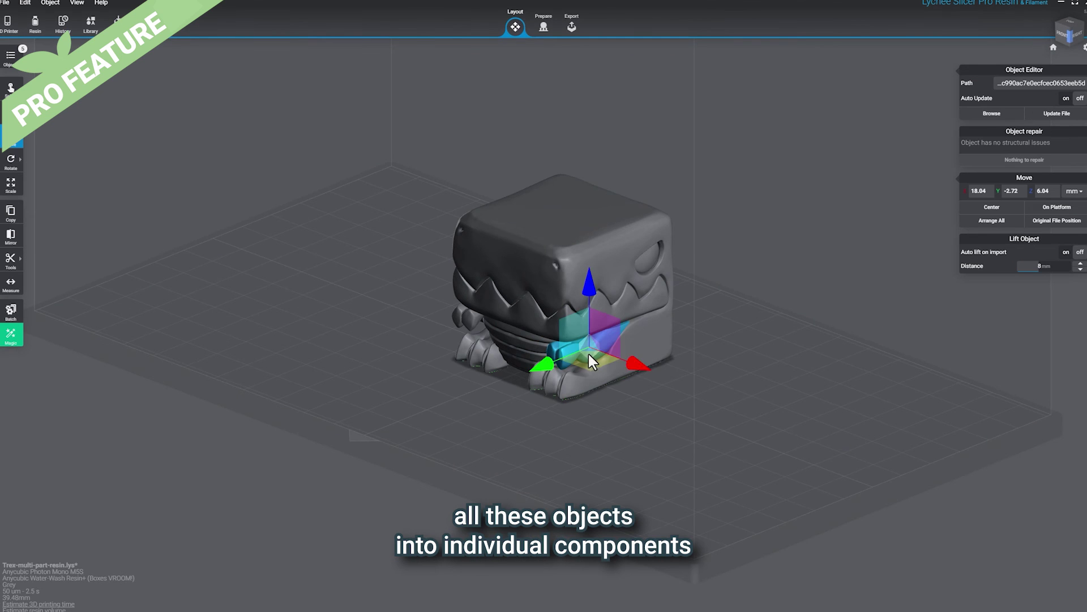
# Merge all five split T-Rex parts into a single object and move it slightly upward along Z.
pyautogui.moveTo(589, 360); pyautogui.dragTo(736, 283)
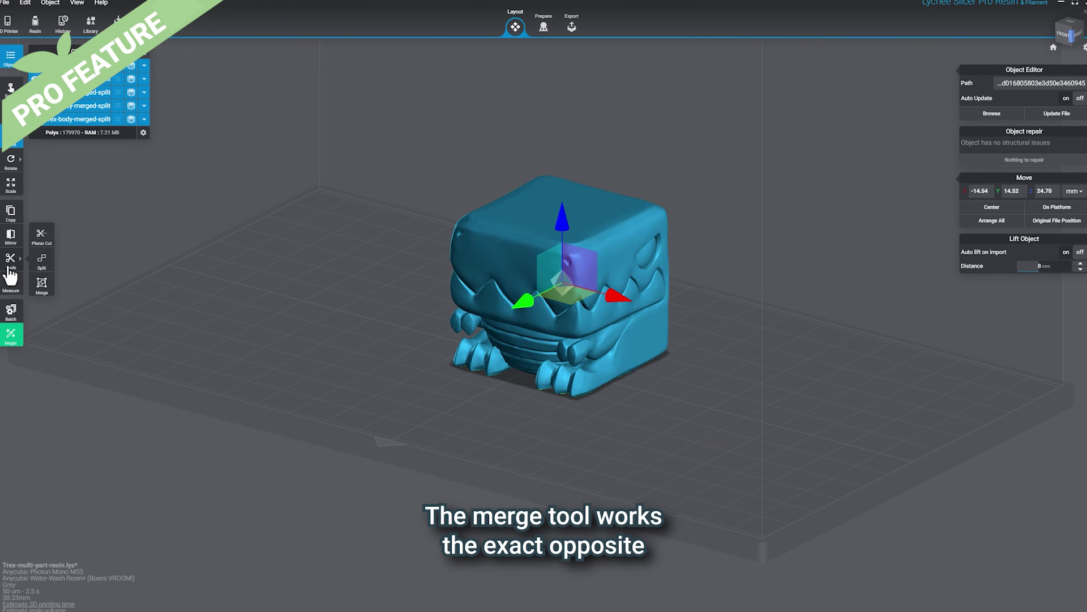
pyautogui.click(40, 288)
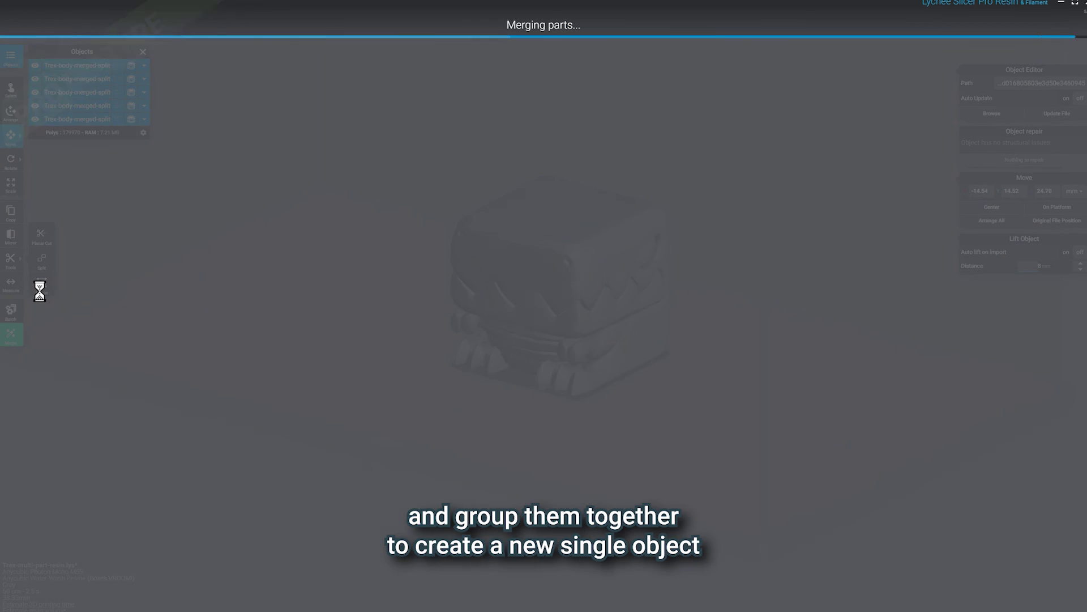
pyautogui.click(600, 260)
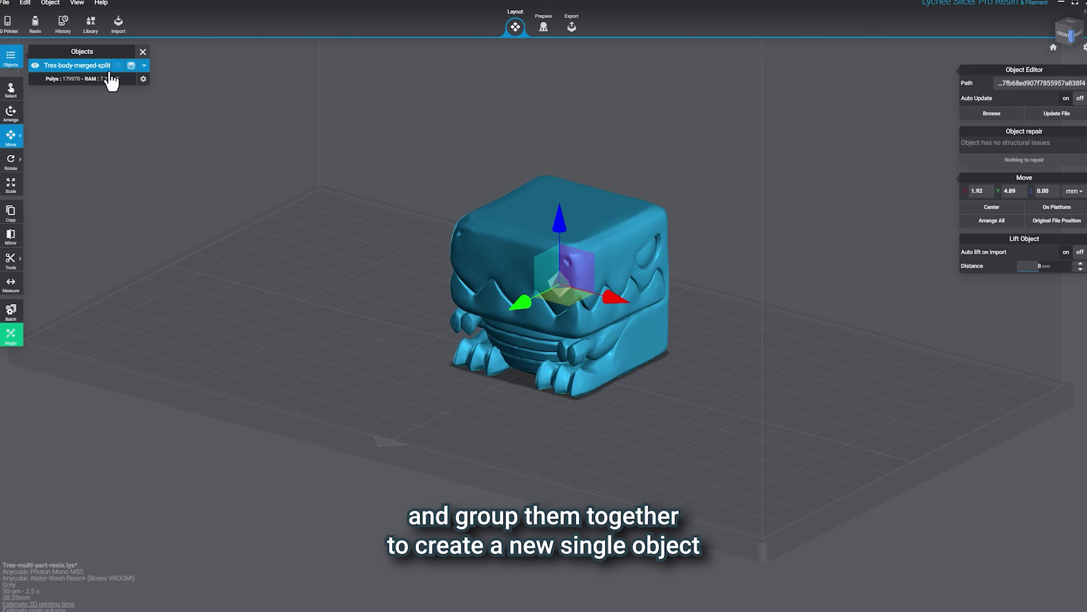
pyautogui.moveTo(558, 218)
pyautogui.mouseDown()
pyautogui.moveTo(558, 172)
pyautogui.moveTo(551, 214)
pyautogui.mouseUp()
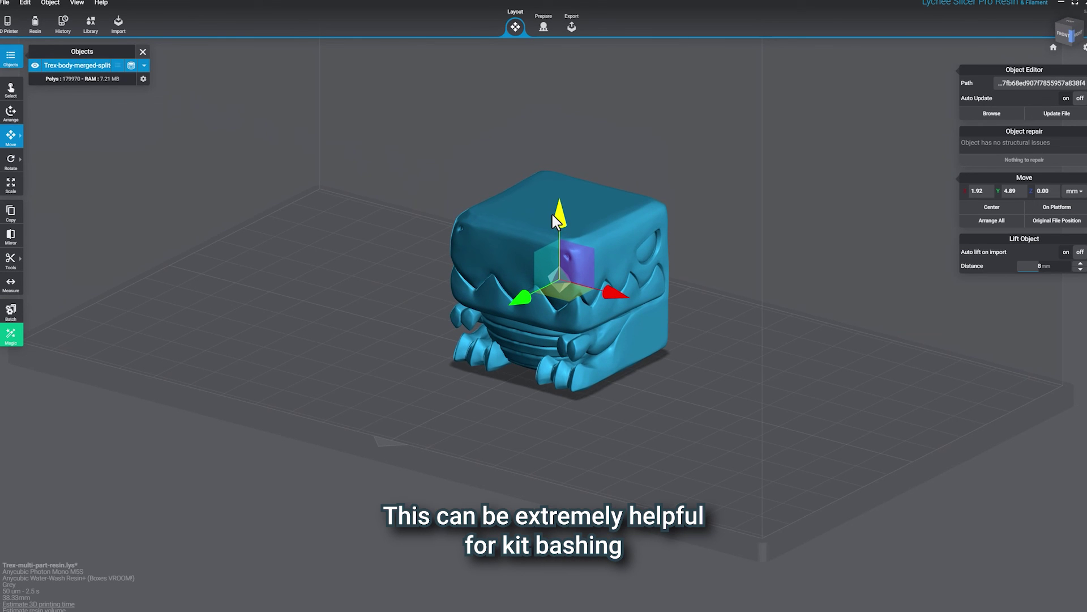